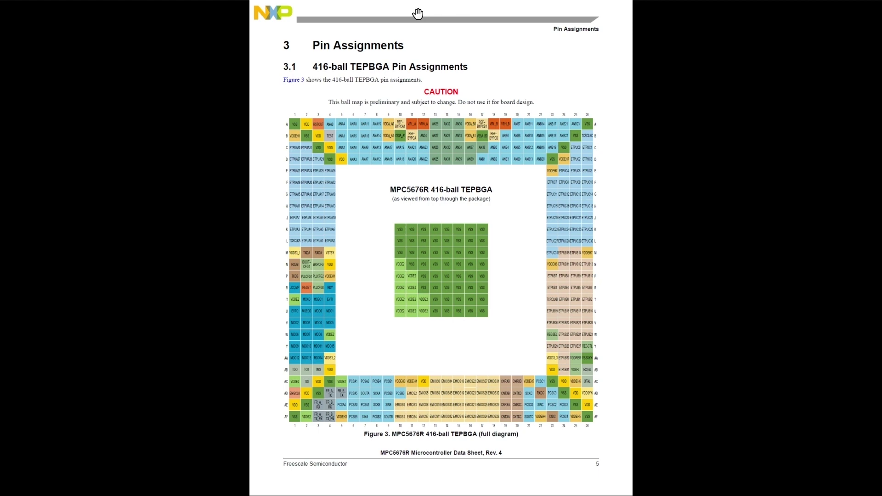
- Leave the full-screen datasheet, switch to Photoshop, and open IMG_1709 from the rec_temp folder
key(Escape)
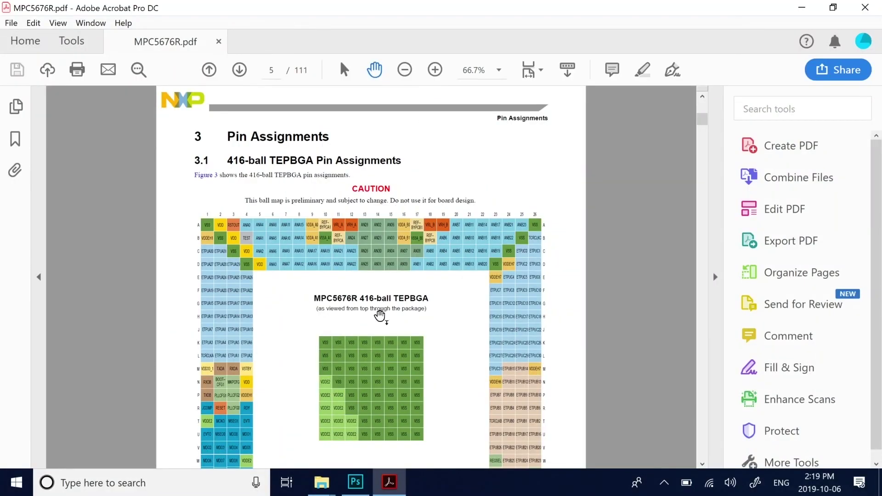
click(357, 481)
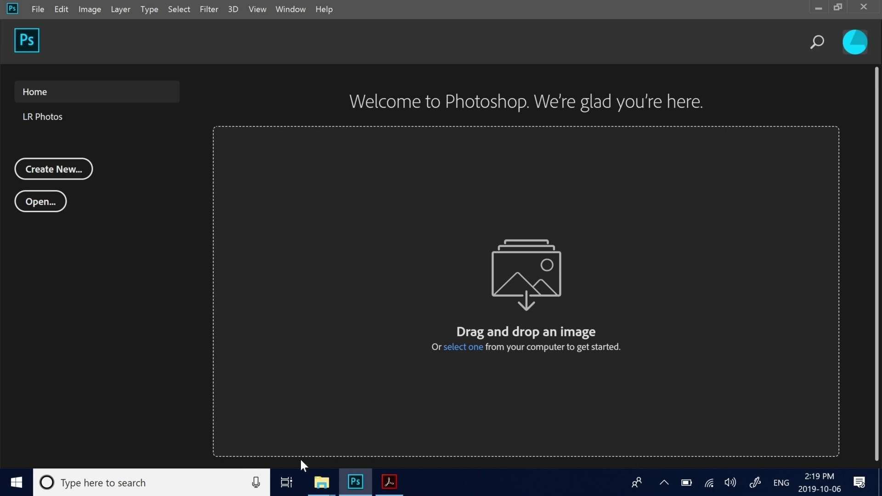
mouse_move(321, 483)
mouse_down()
mouse_move(390, 452)
mouse_move(322, 483)
mouse_up()
mouse_move(322, 484)
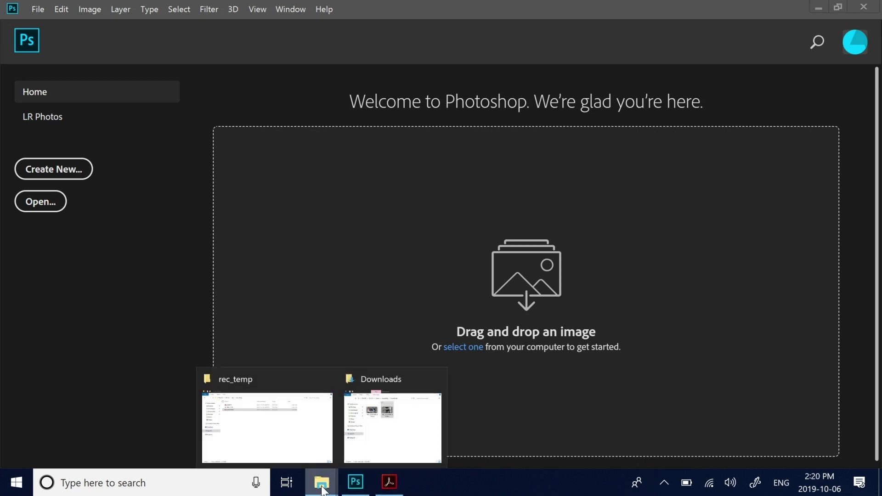
click(288, 425)
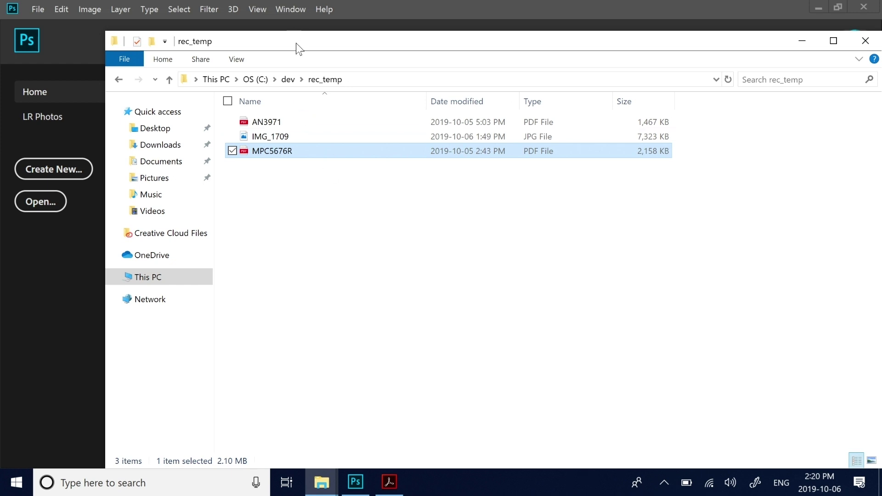
drag(298, 48, 413, 266)
click(392, 361)
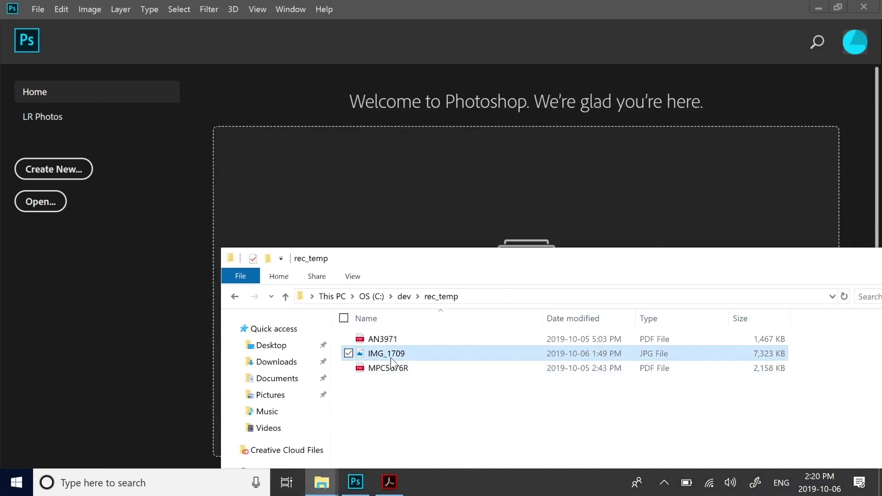
drag(392, 362, 340, 171)
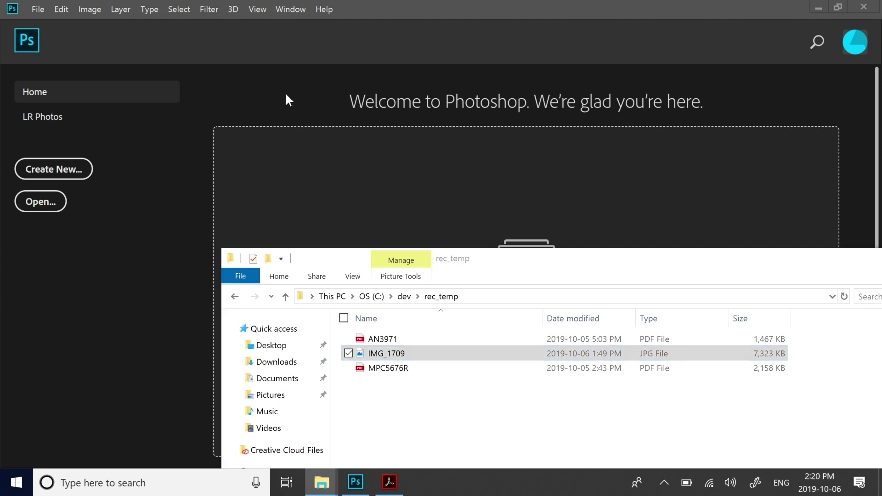
click(390, 491)
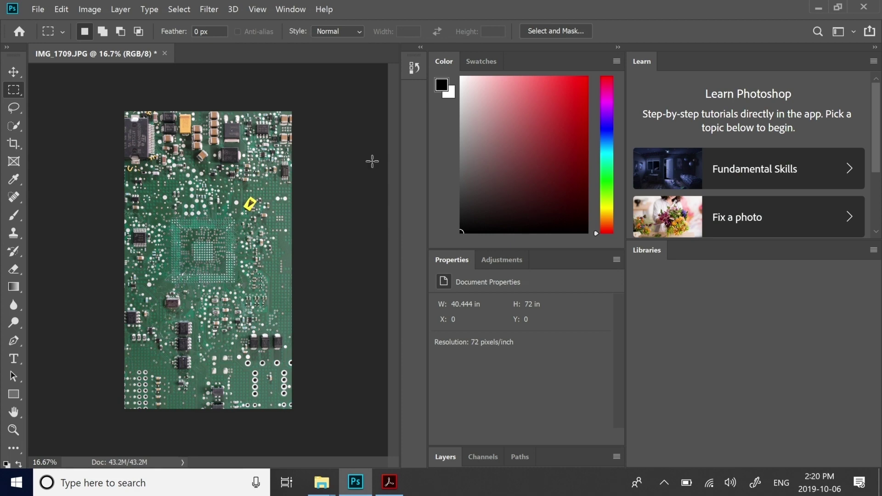
- Rotate the circuit board image 90° counter clockwise
click(82, 9)
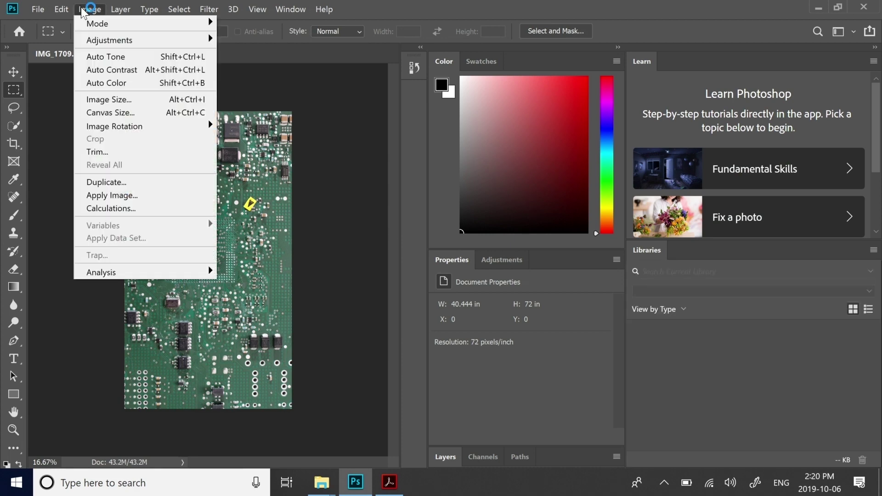
mouse_move(197, 126)
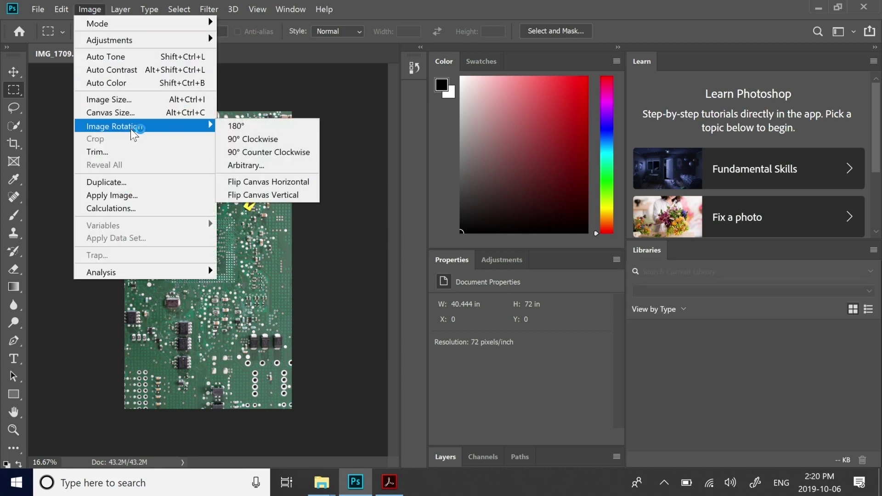
click(248, 151)
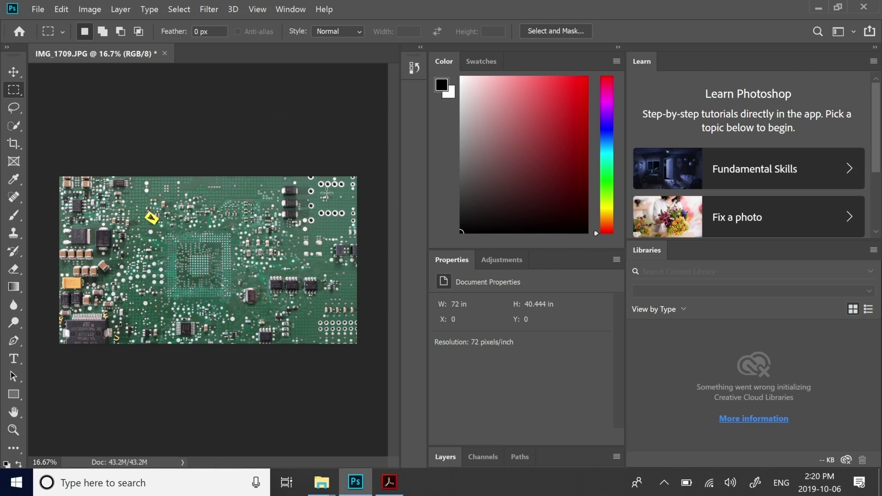
- Enlarge the board photo to 50%, collapse the side panels to icons, and bring the whole chip footprint into view
key(ctrl+plus)
key(ctrl+plus)
key(ctrl+plus)
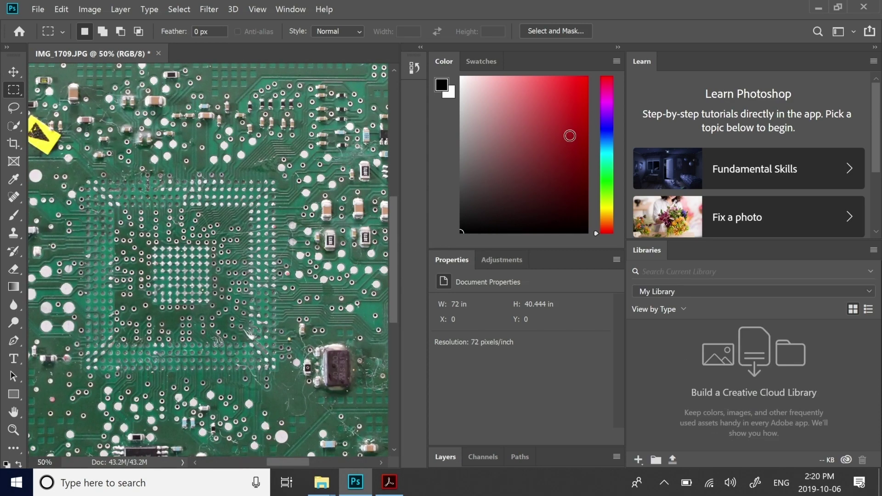
click(618, 48)
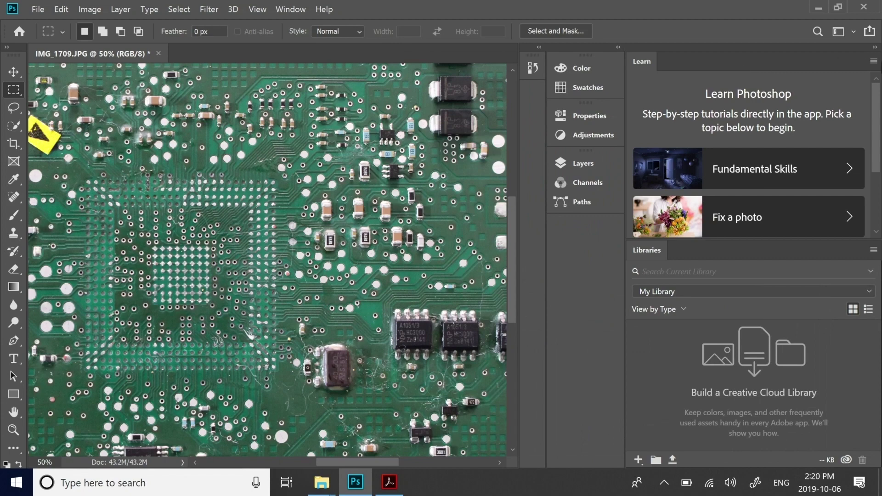
click(875, 47)
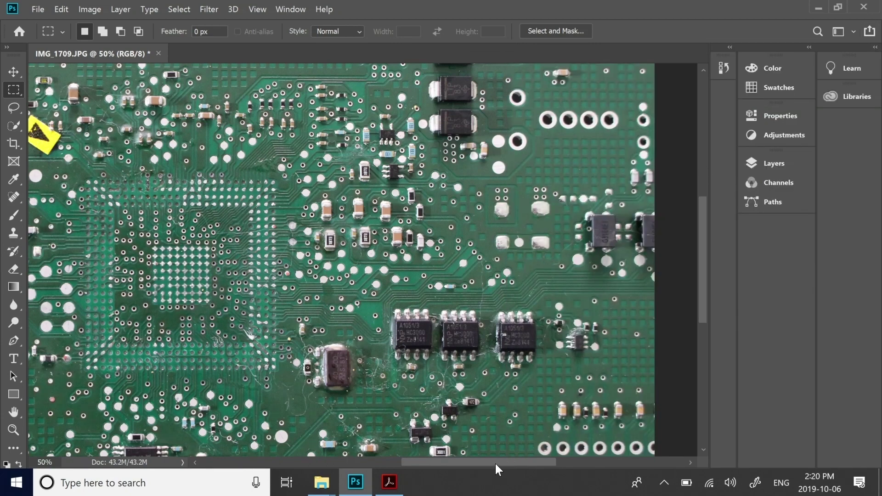
drag(495, 464, 423, 465)
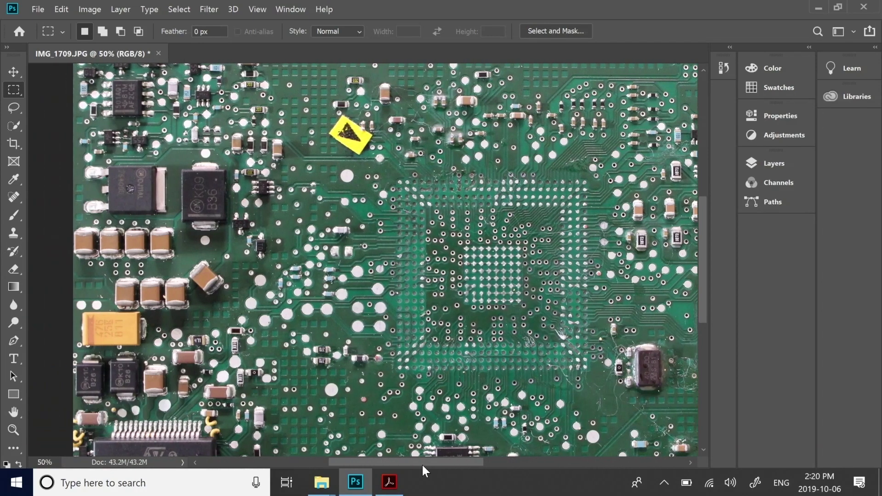
- Switch to the MPC5676R datasheet in Acrobat and capture a rectangular snip of the 416-ball pin assignment diagram
mouse_move(396, 488)
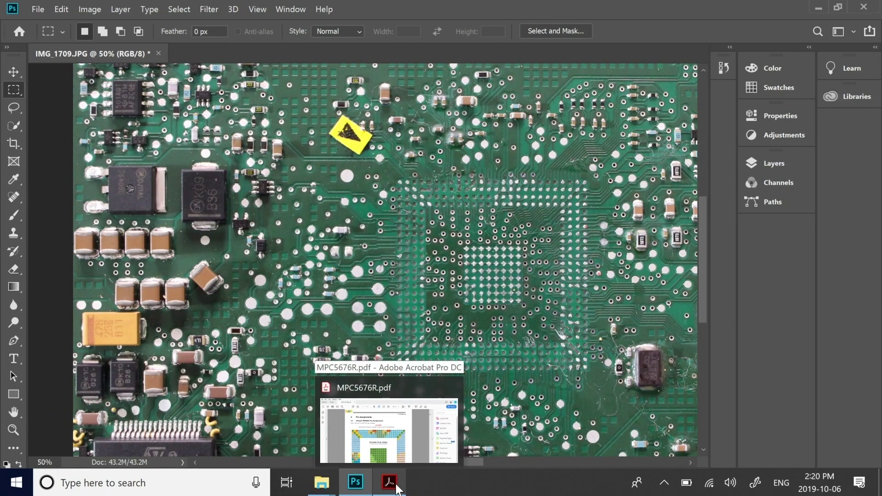
click(393, 429)
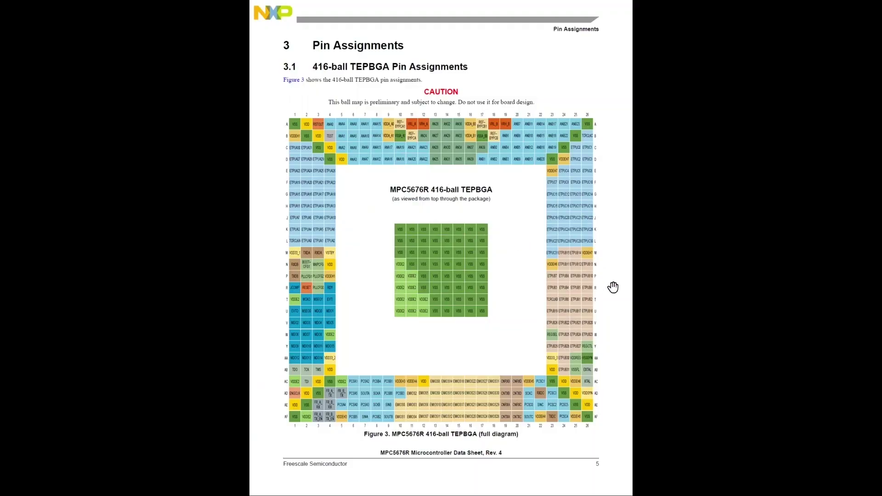
key(super+shift+s)
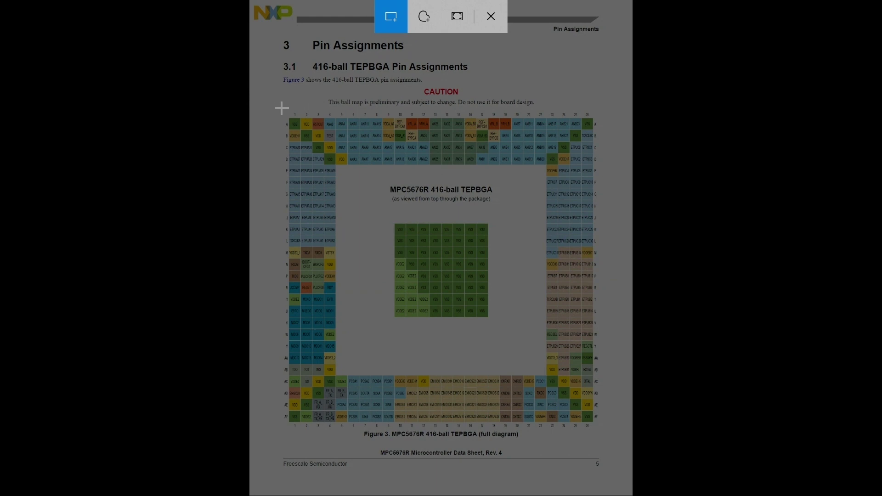
drag(282, 108, 601, 429)
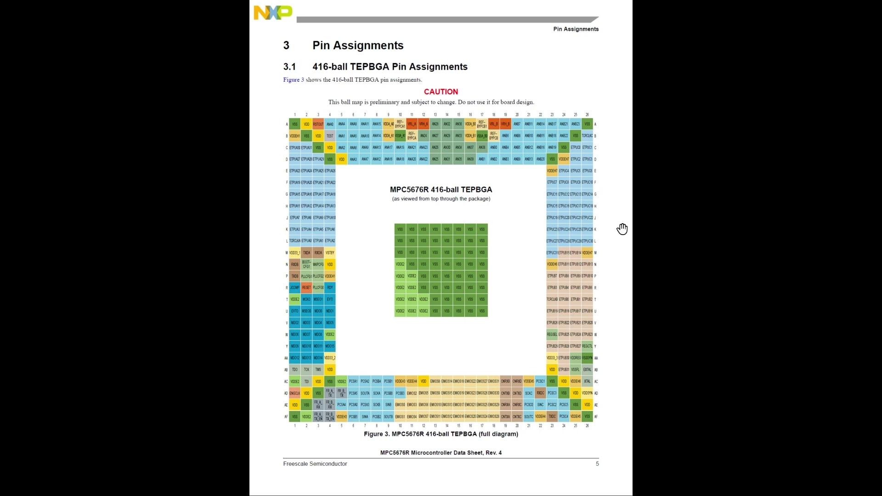
- Switch back to Photoshop, create a new 927 x 934 px document from the Clipboard preset, and paste the pinout snip into it
key(alt+Tab)
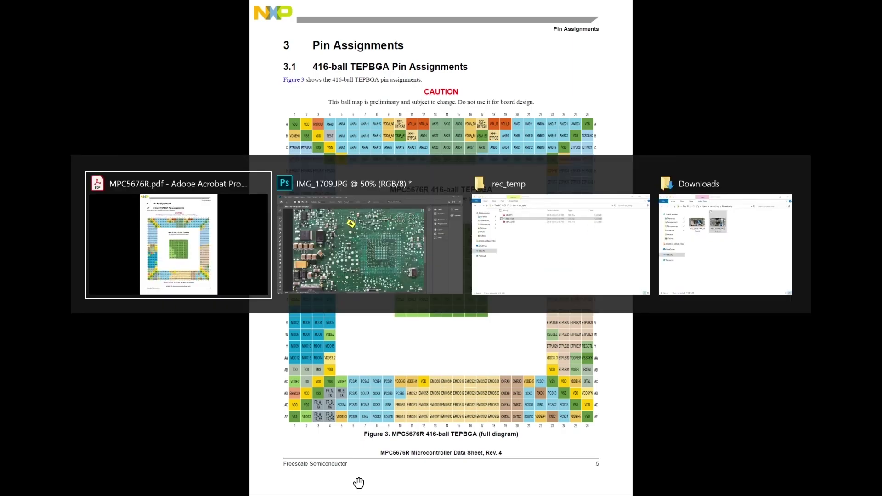
key(alt+Tab)
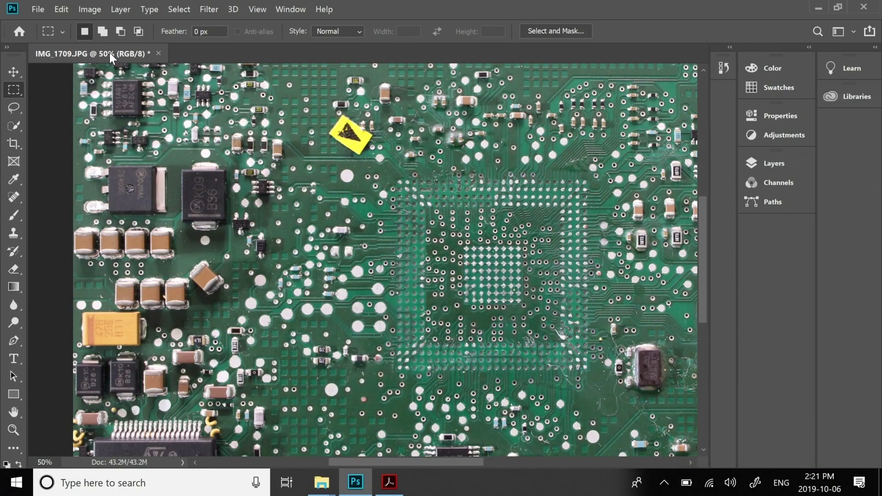
click(102, 31)
click(35, 9)
click(85, 34)
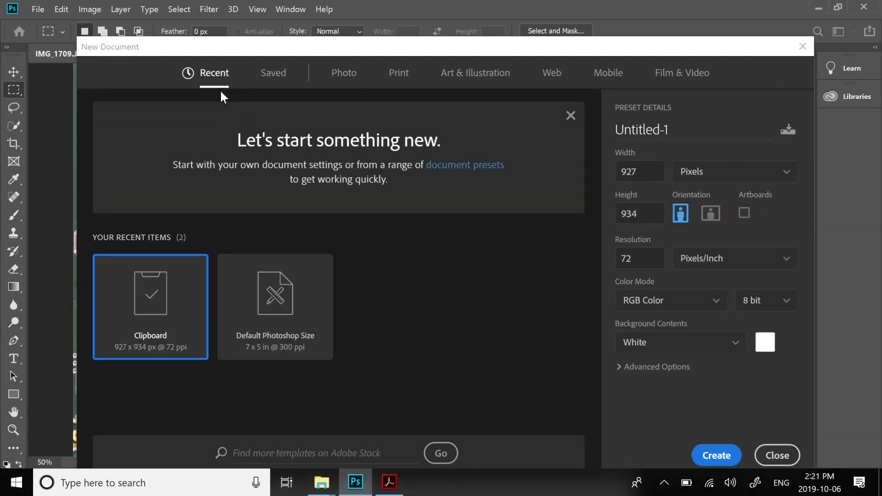
key(Return)
key(ctrl+v)
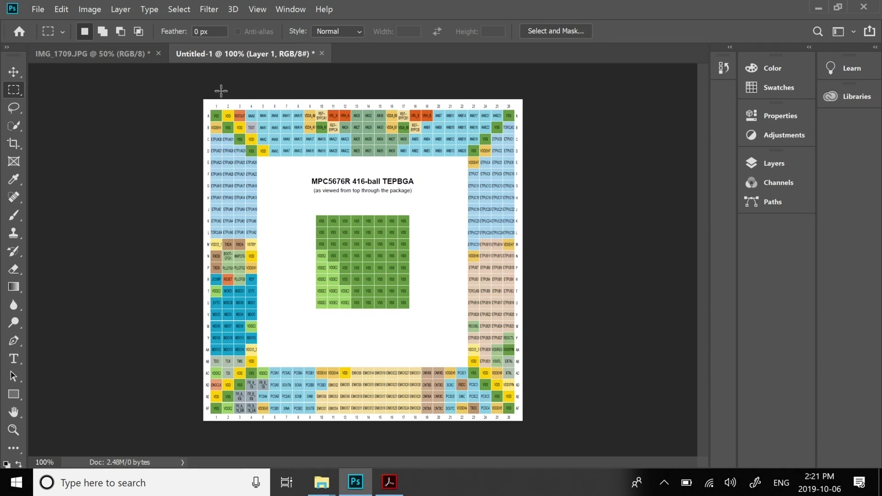
- Select the white background around and inside the pinout diagram with the Magic Wand tool and clear it from the layer
click(13, 126)
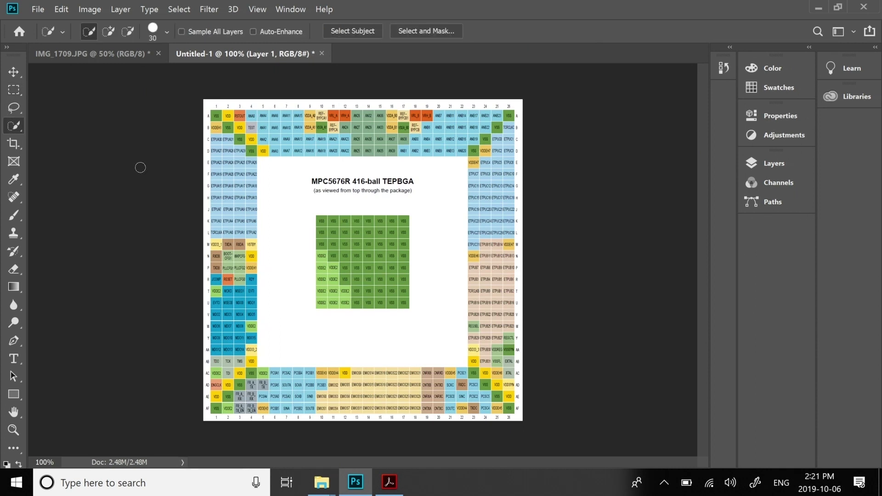
right_click(14, 125)
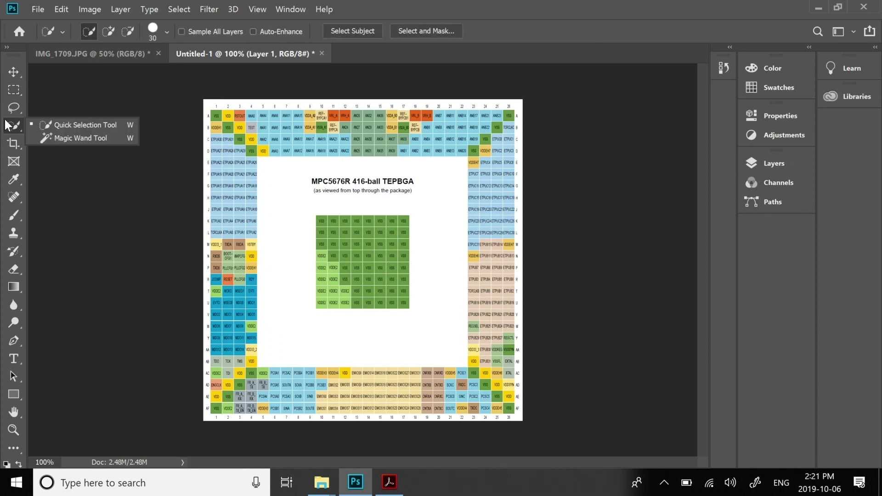
click(63, 142)
click(302, 214)
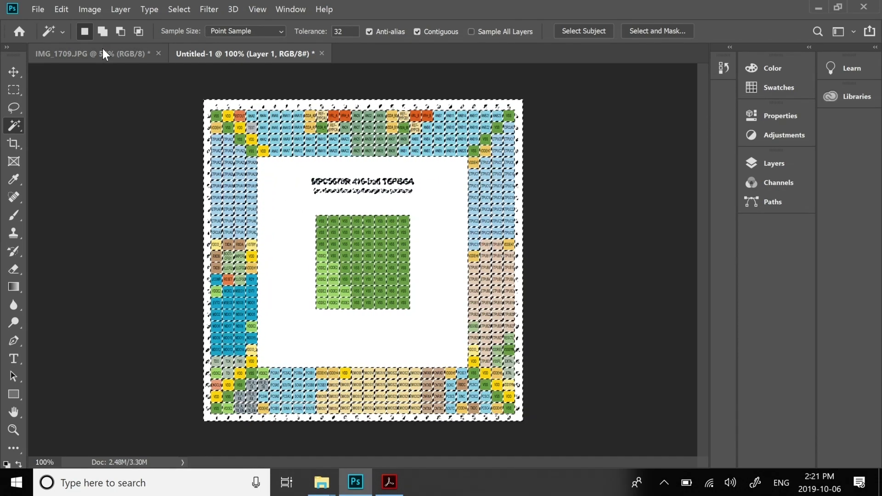
- Select the entire pinout canvas with the marquee tool active and transfer its contents into the IMG_1709 document
click(13, 90)
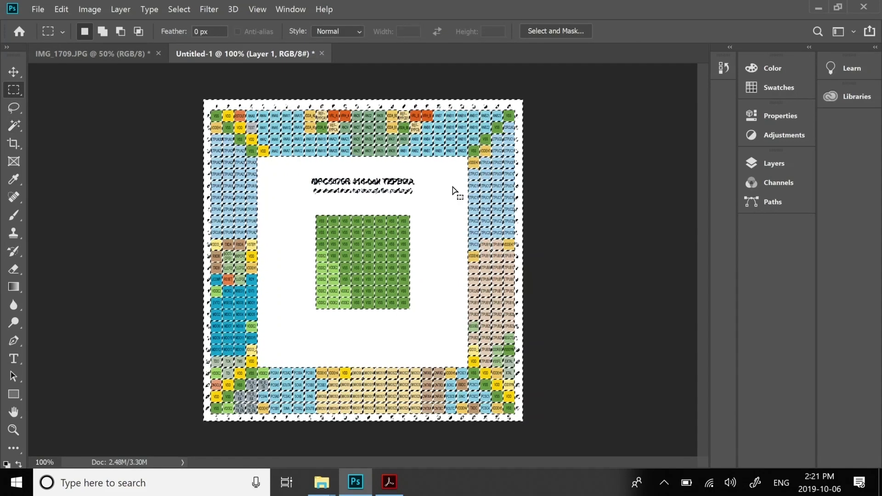
key(ctrl+a)
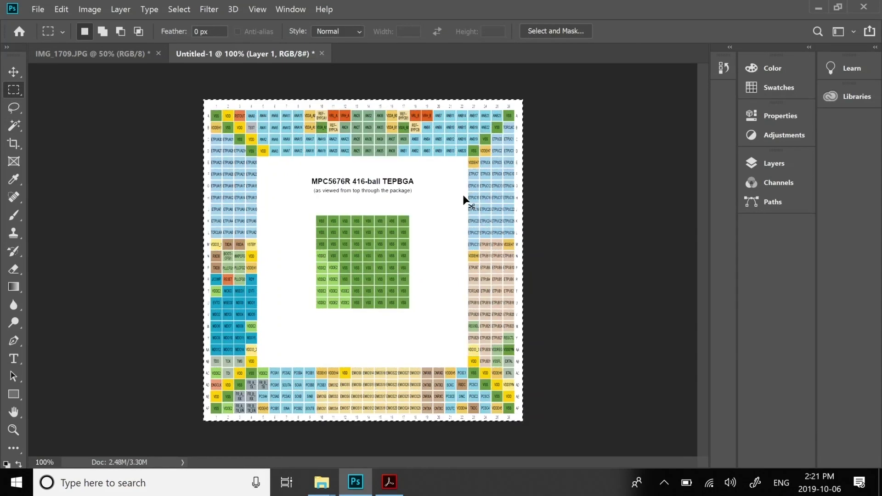
drag(464, 201, 251, 134)
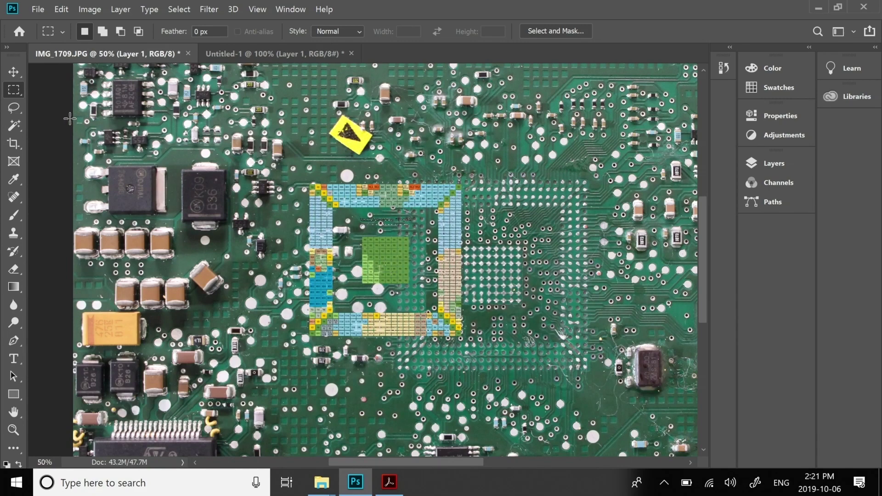
- Align the pinout overlay's upper-left corner with the chip footprint and scale it to 125.90% with Free Transform to match the pad grid
click(13, 71)
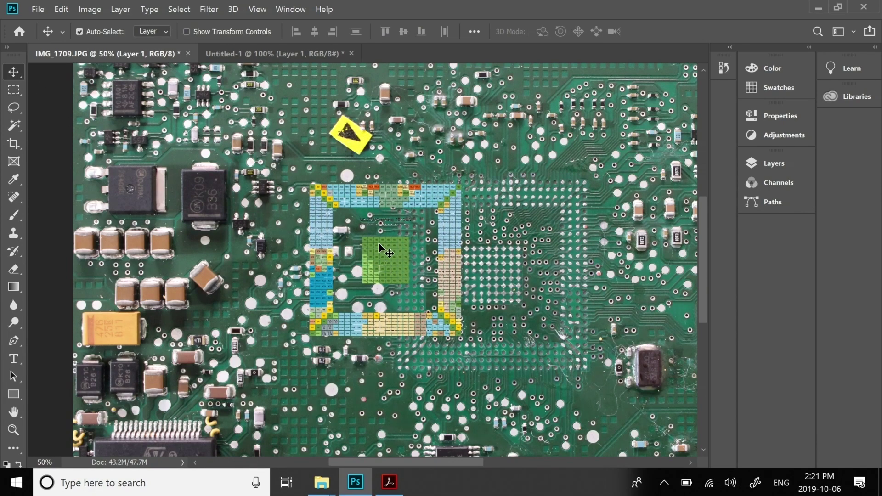
drag(379, 243, 467, 237)
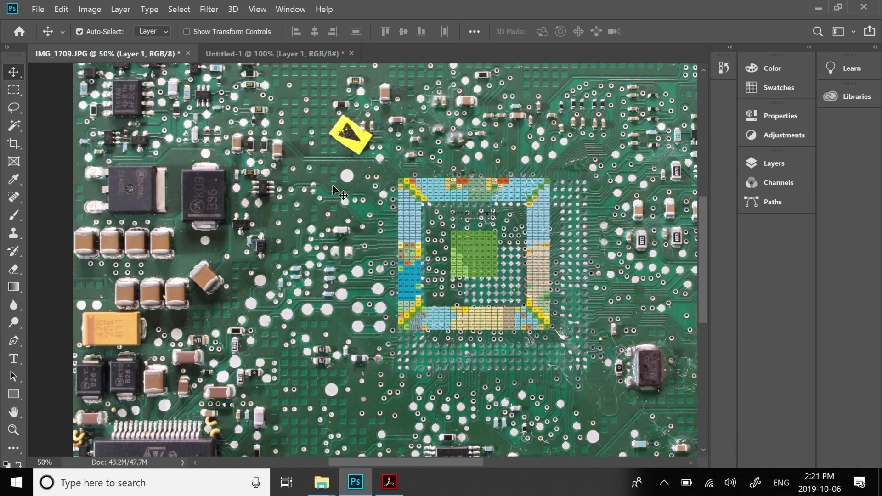
click(65, 10)
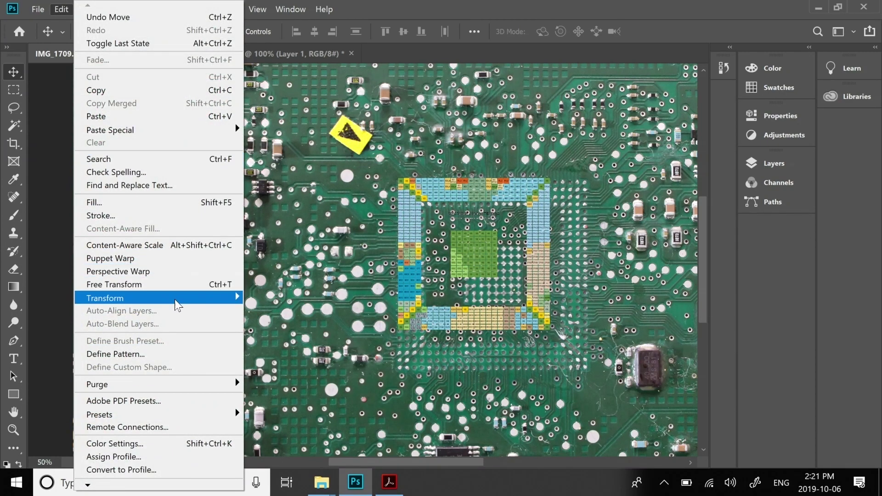
click(175, 284)
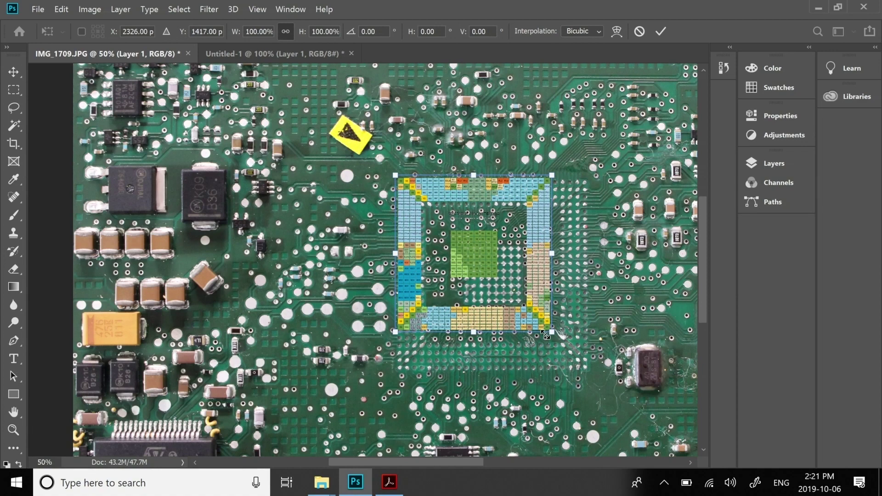
drag(546, 335, 593, 372)
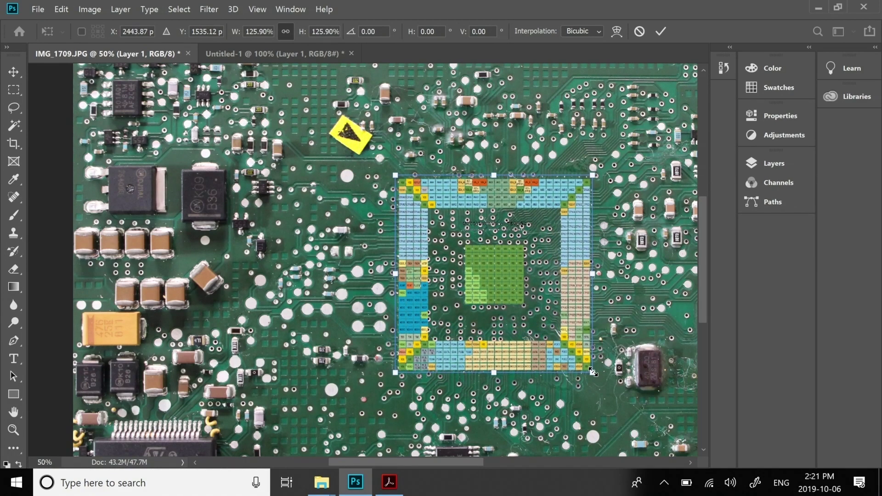
- Lower the opacity of the pinout overlay layer, Layer 1, to 27%
click(777, 160)
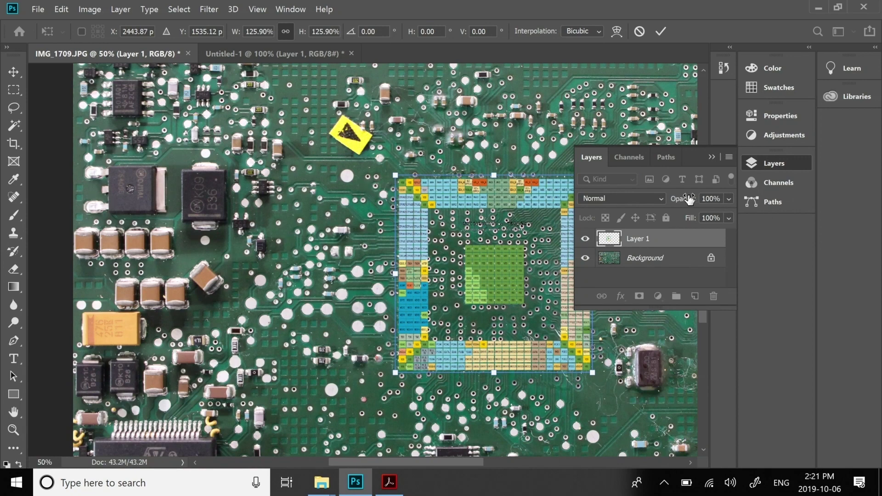
click(729, 198)
drag(724, 214, 680, 212)
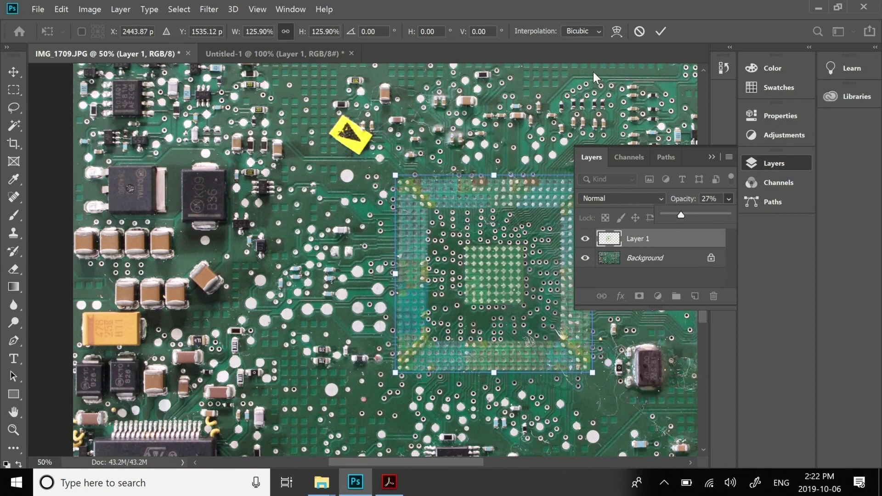
- Shift the pinout overlay slightly left so its cells line up with the chip footprint's pads, and commit the transform
click(551, 5)
key(ctrl+plus)
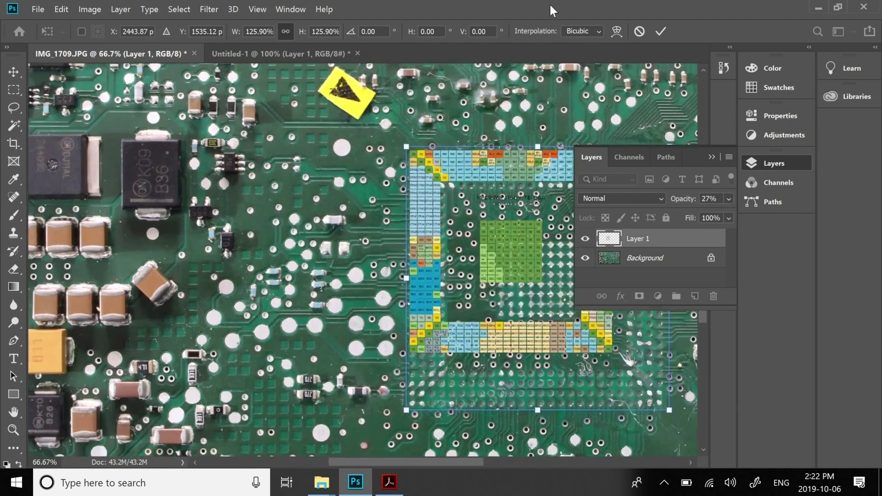
key(ctrl+plus)
key(ctrl+plus)
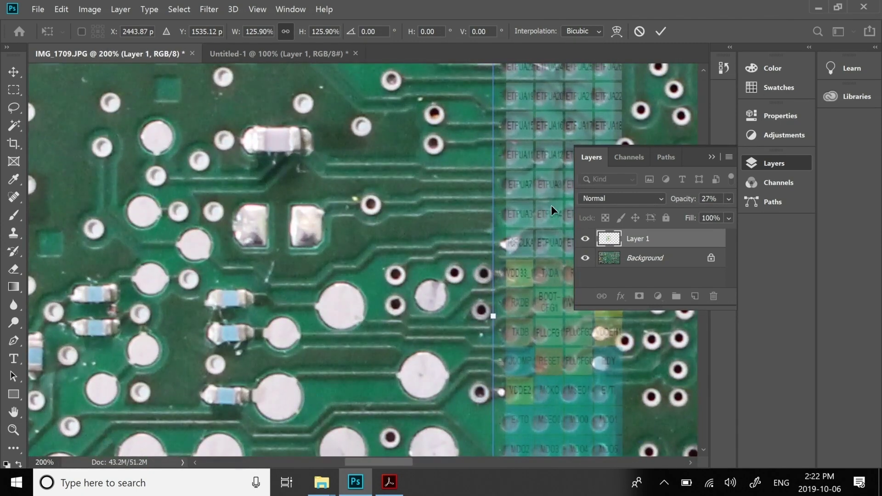
drag(550, 204, 542, 204)
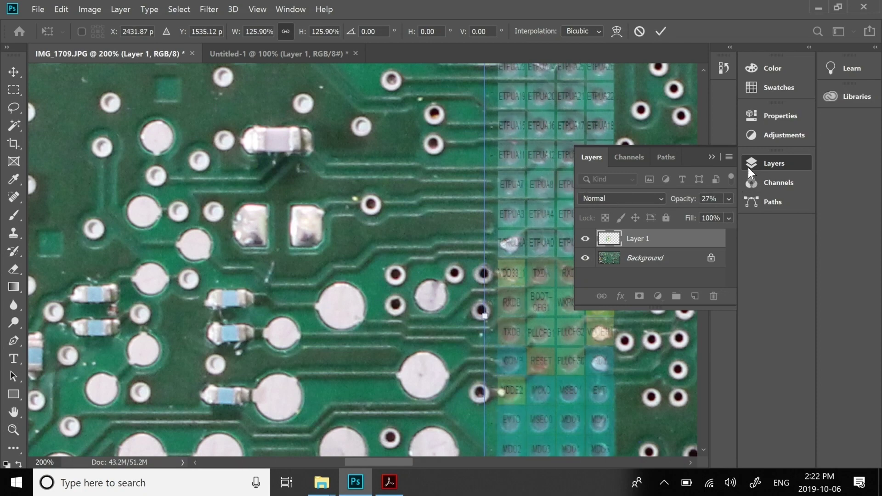
click(773, 163)
drag(699, 254, 699, 305)
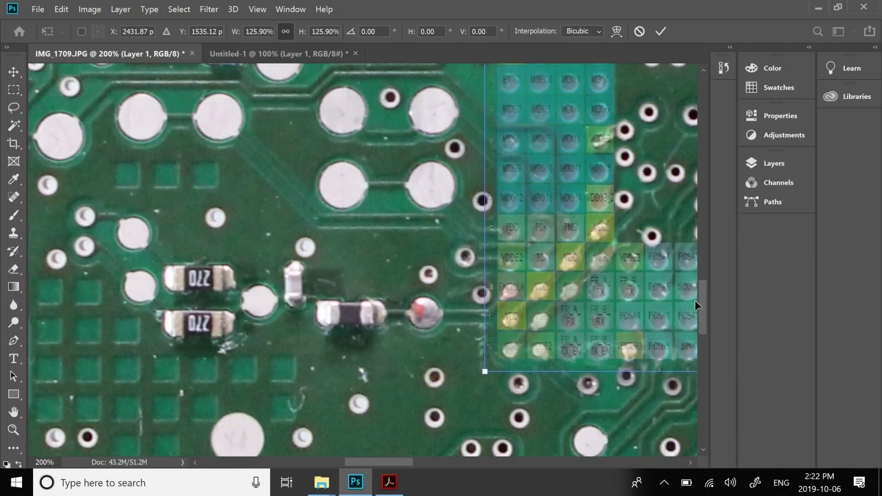
click(16, 92)
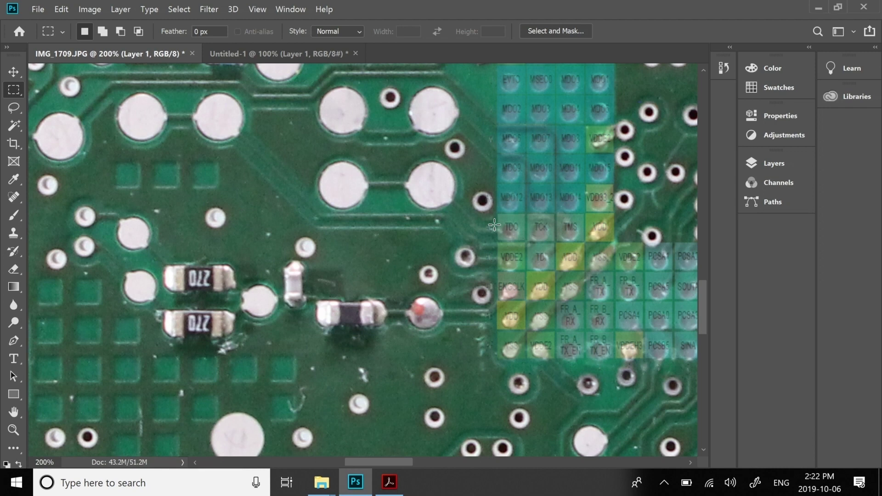
- Create a new empty layer above the pinout overlay and activate the Brush tool for annotations
click(783, 162)
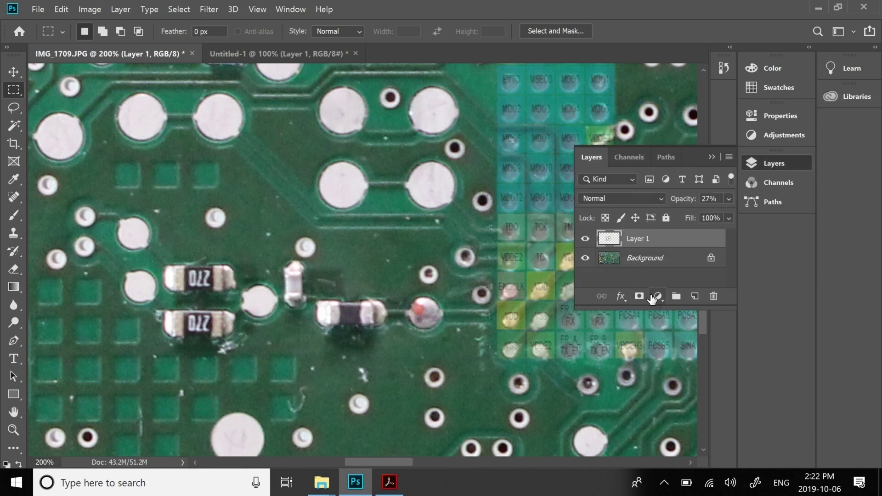
click(695, 297)
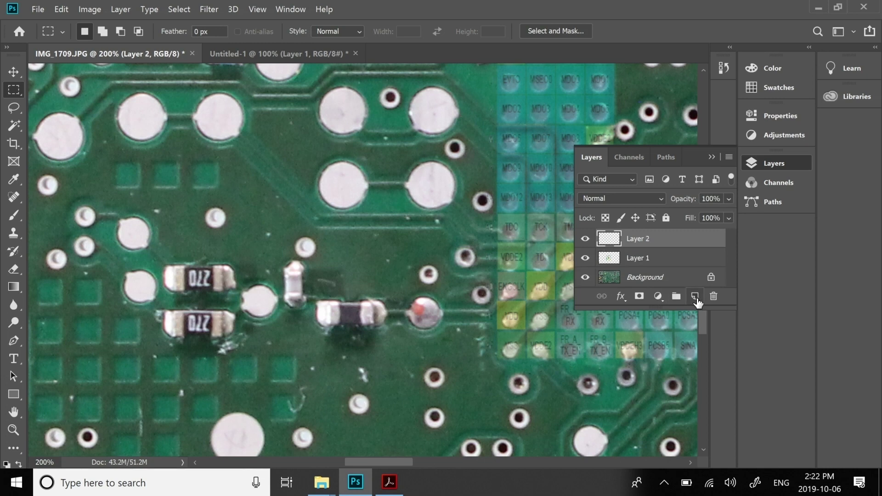
click(14, 215)
mouse_move(149, 208)
mouse_down()
mouse_move(190, 212)
mouse_move(184, 230)
mouse_up()
key(ctrl+z)
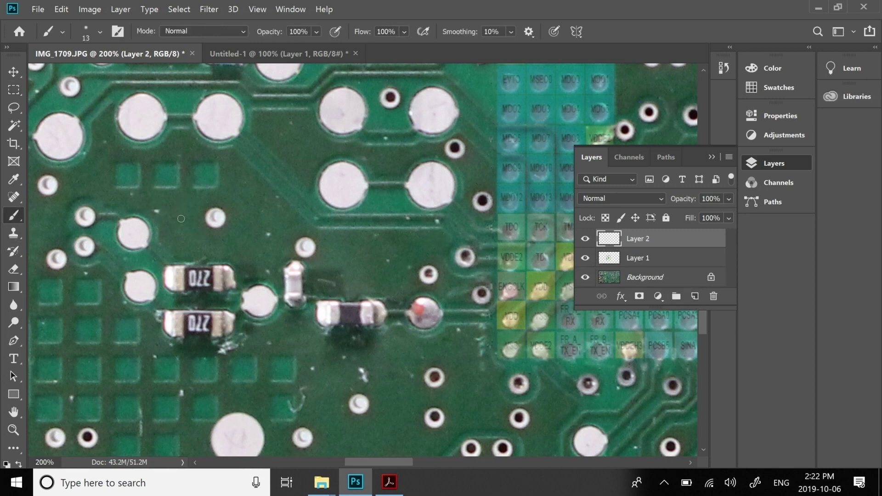
- Handwrite the labels TDO and TCK in black with the 13 px brush across their pairs of round test pads
click(768, 162)
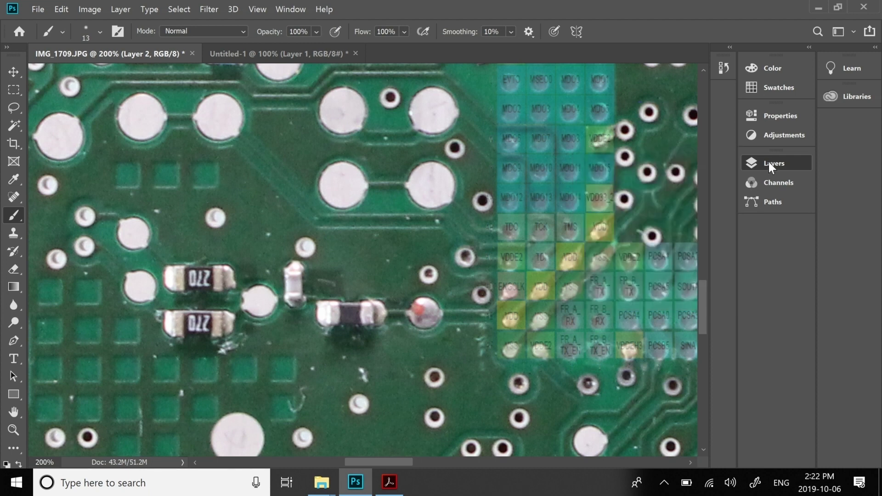
click(20, 448)
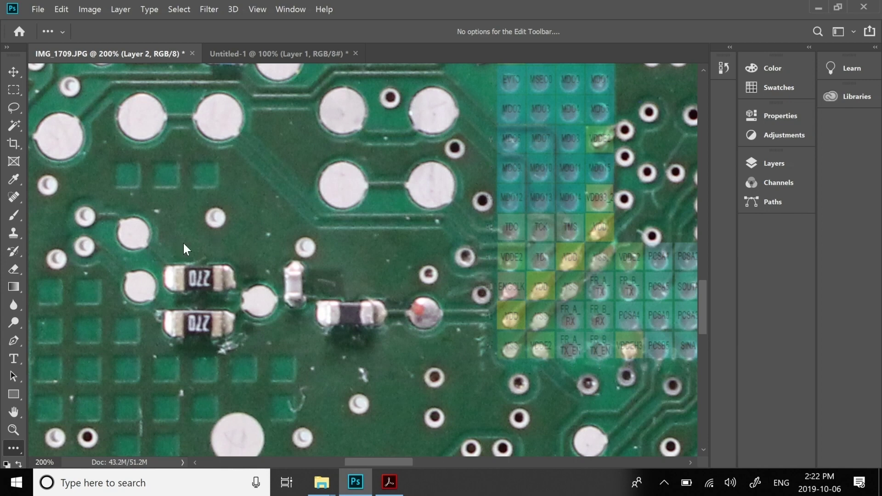
click(15, 215)
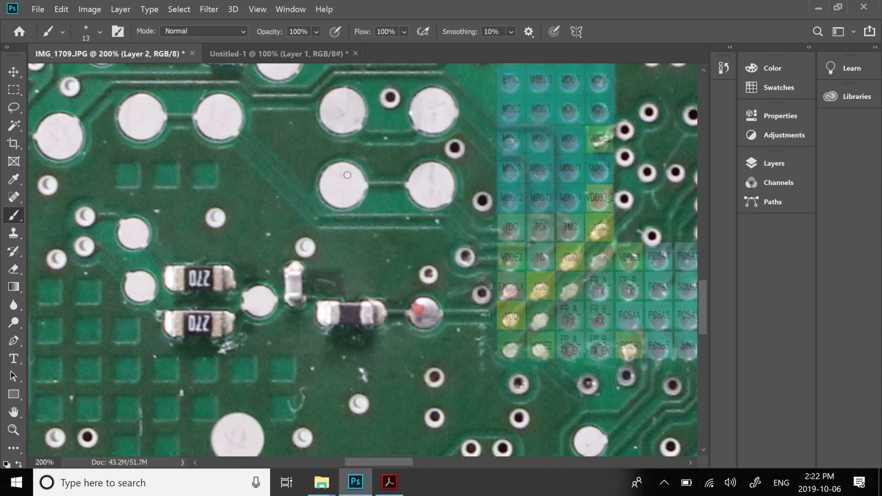
mouse_move(342, 173)
mouse_down()
mouse_move(342, 189)
mouse_move(363, 173)
mouse_move(361, 189)
mouse_move(389, 178)
mouse_up()
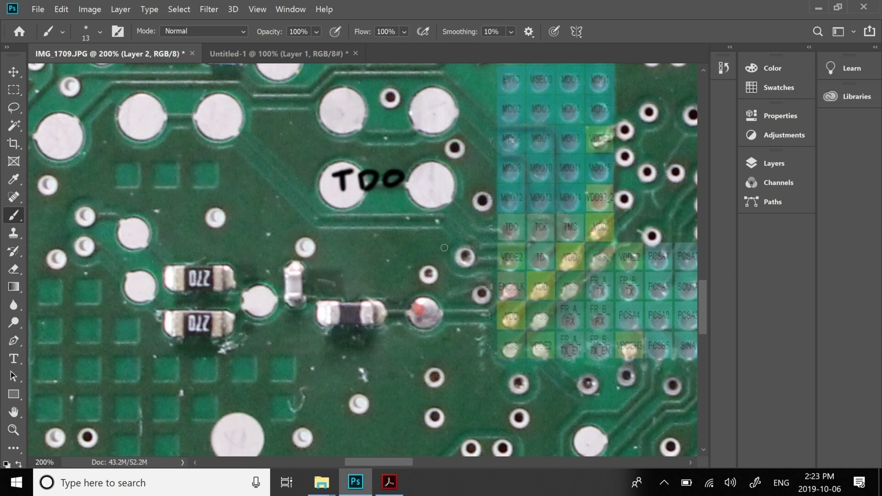
mouse_move(143, 119)
mouse_down()
mouse_move(140, 138)
mouse_move(158, 117)
mouse_move(178, 139)
mouse_move(194, 134)
mouse_up()
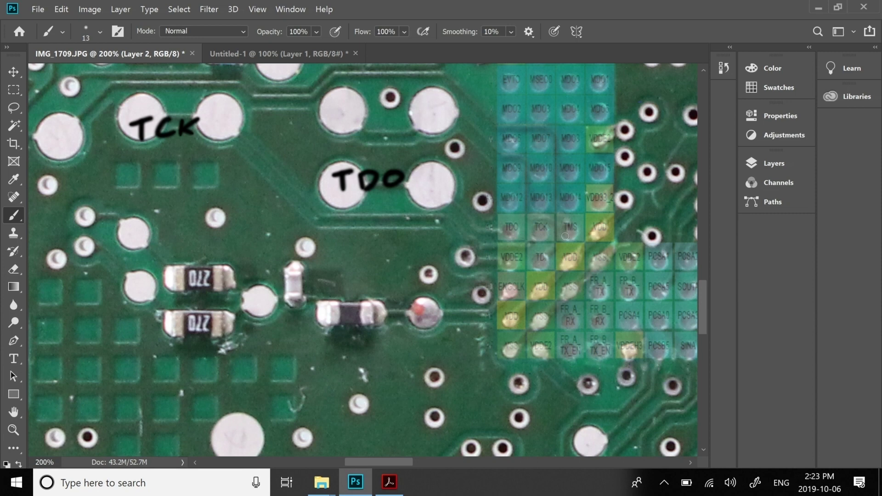
- Toggle the visibility of the pinout overlay, Layer 1, to compare it with the bare traces, leaving it hidden
click(762, 165)
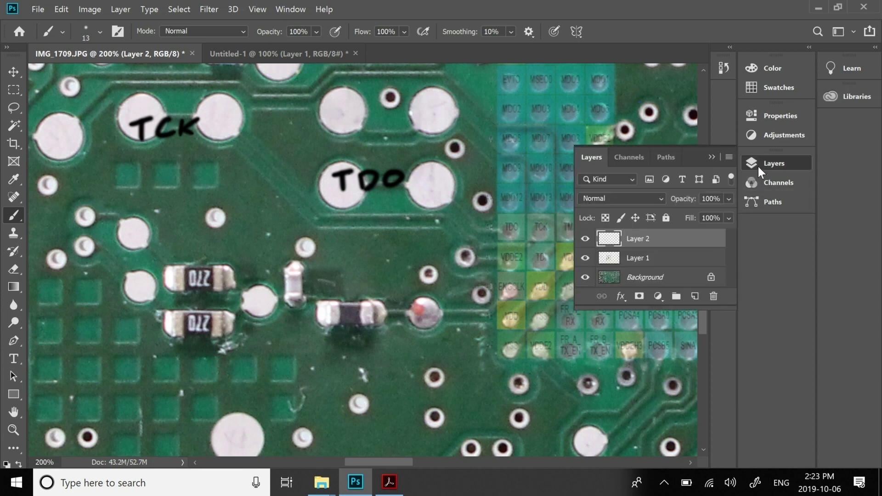
click(585, 258)
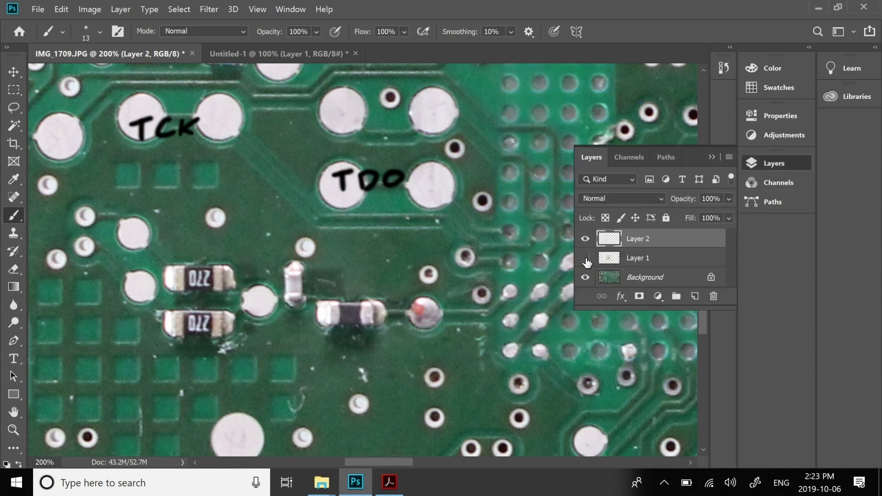
click(586, 259)
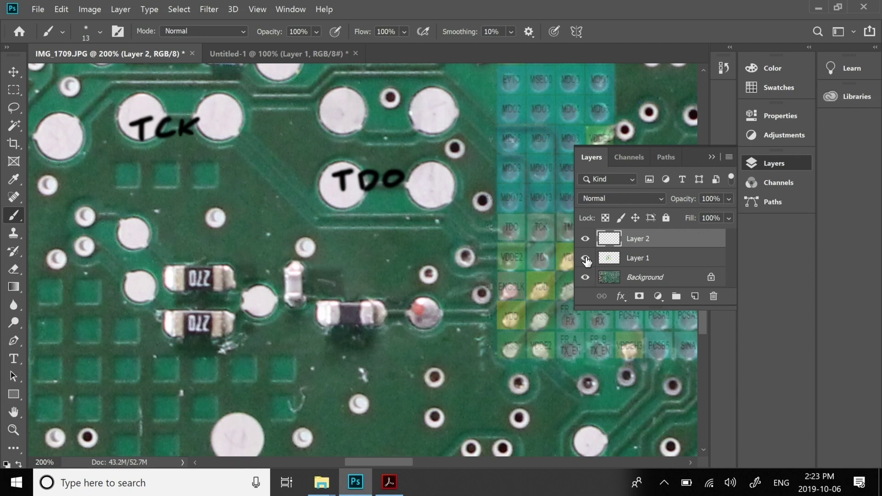
click(586, 259)
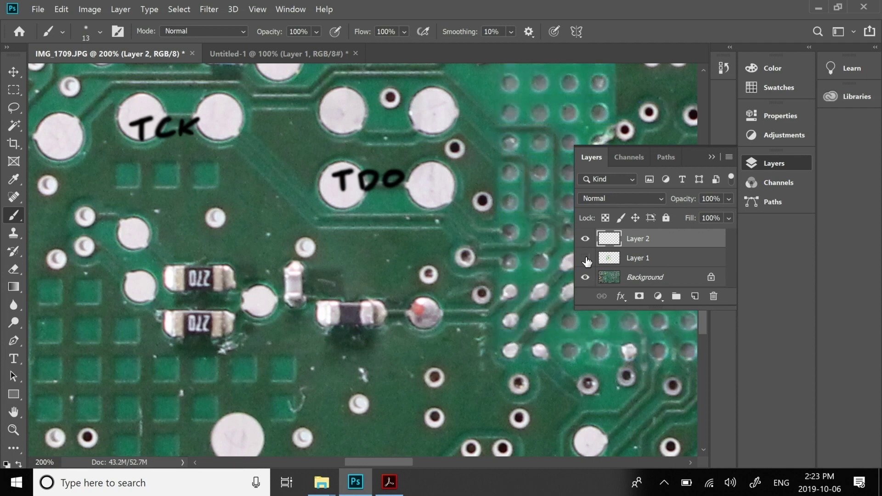
click(586, 259)
click(586, 259)
- Mark the trace beside the chip footprint with a short diagonal stroke and handwrite TMS across the pad pair left of TCK
drag(459, 83, 495, 122)
drag(379, 459, 334, 462)
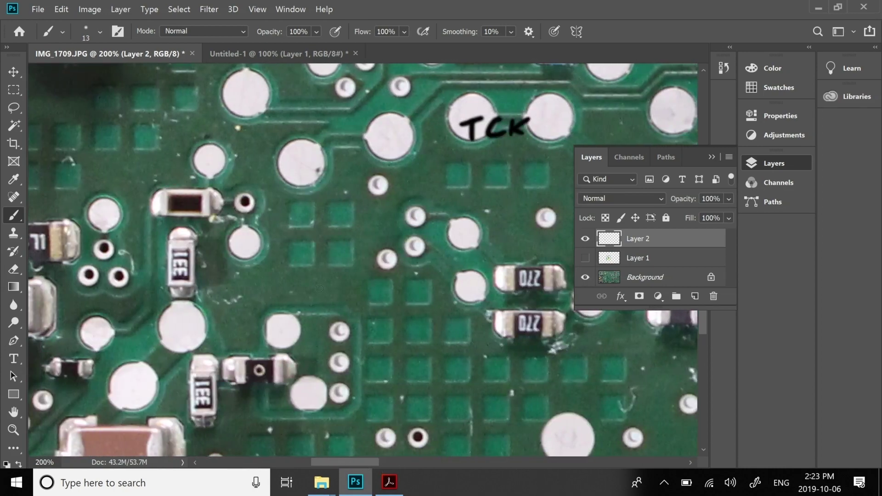
mouse_move(306, 151)
mouse_down()
mouse_move(313, 169)
mouse_move(321, 146)
mouse_up()
mouse_move(324, 144)
mouse_down()
mouse_move(325, 156)
mouse_move(359, 156)
mouse_up()
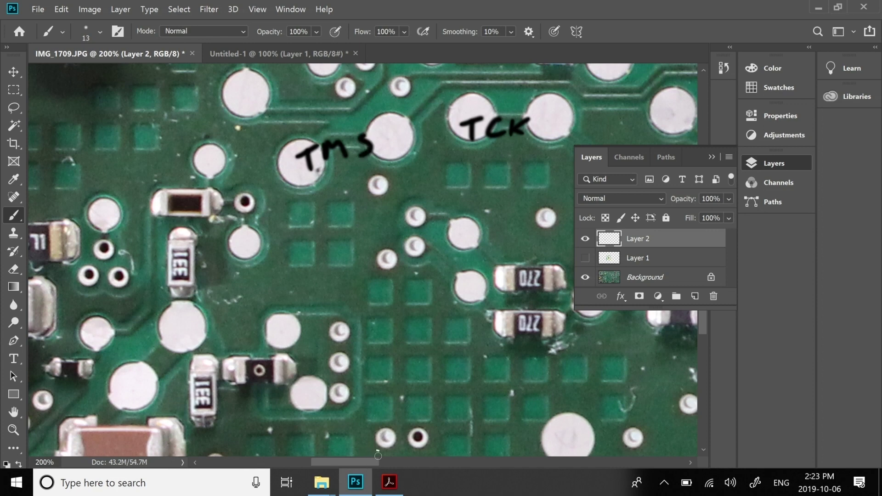
- Paint black dots on the TMS, TCK and TDO pads of the chip footprint and check them against the pinout overlay
drag(368, 455, 408, 460)
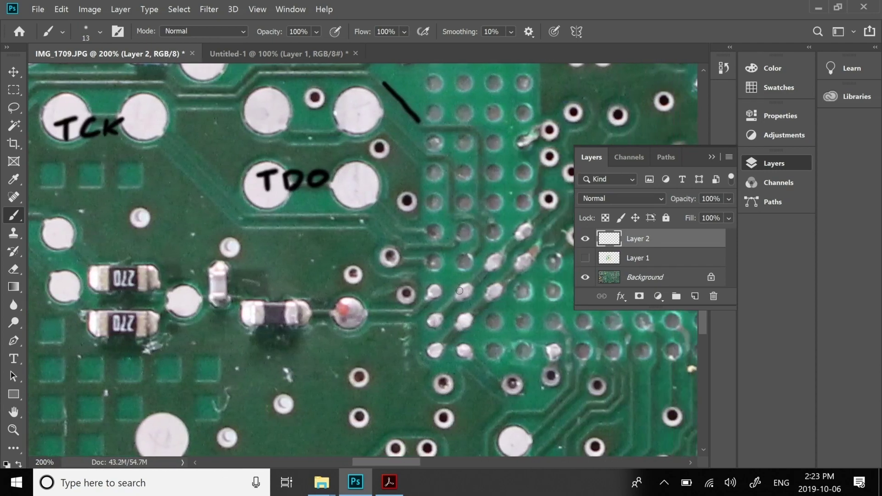
right_click(494, 232)
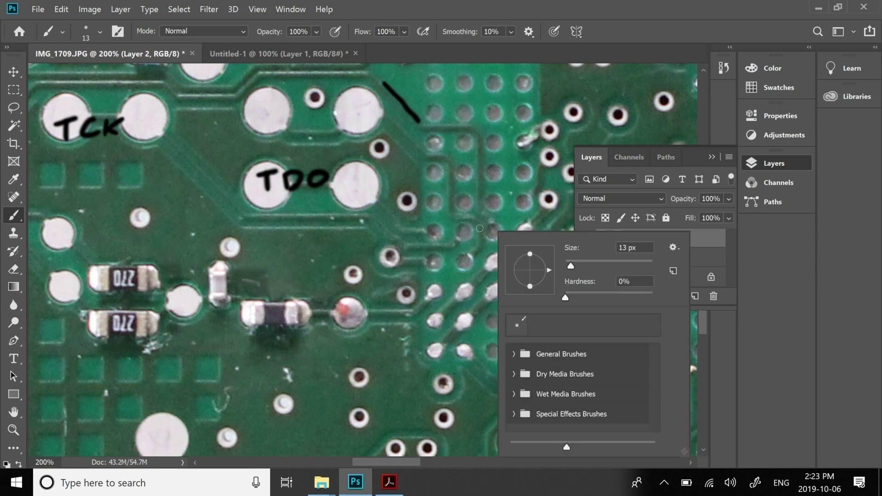
key(Escape)
click(491, 234)
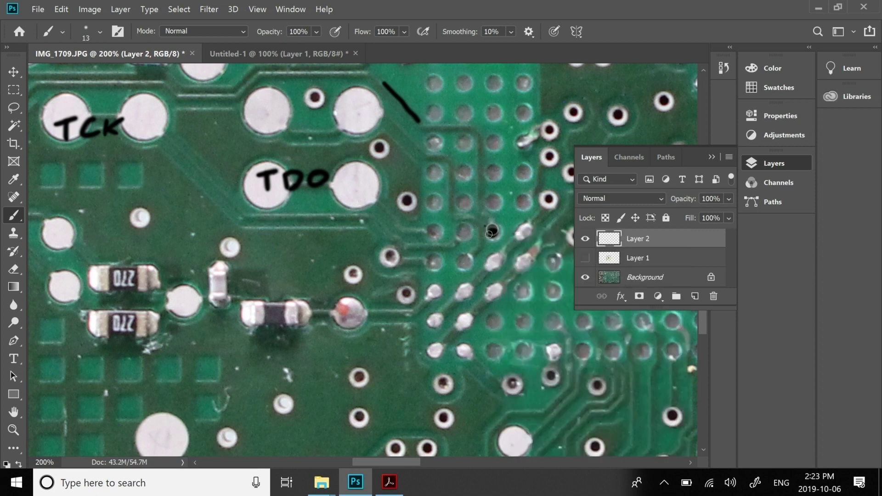
click(463, 234)
drag(430, 233, 438, 229)
click(585, 258)
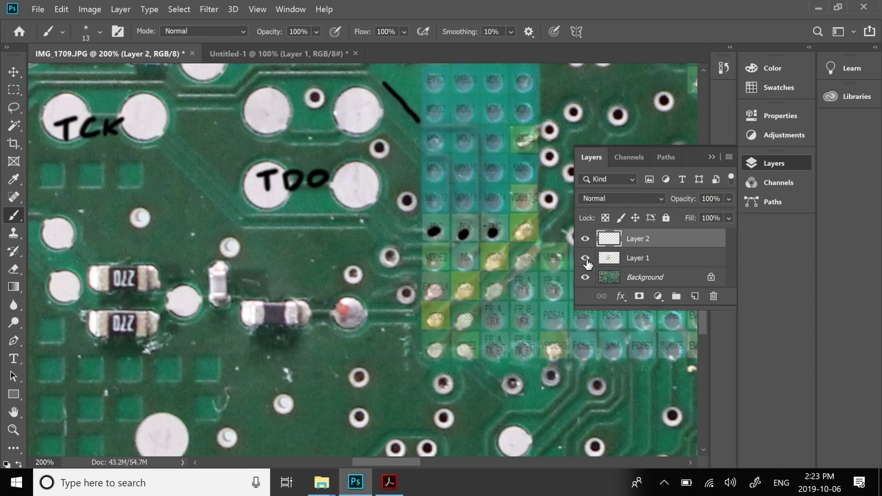
click(586, 259)
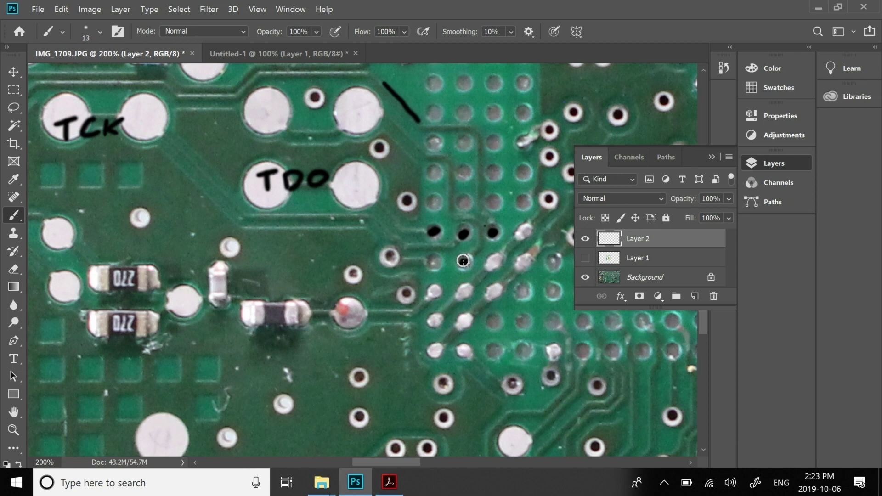
- Dot the TDI pad below the TCK pad, mark its trace, and handwrite TDI across the test pads above TDO
click(464, 261)
drag(450, 170, 449, 183)
mouse_move(290, 105)
mouse_down()
mouse_move(290, 126)
mouse_move(301, 105)
mouse_move(306, 125)
mouse_move(335, 126)
mouse_move(347, 108)
mouse_move(349, 123)
mouse_up()
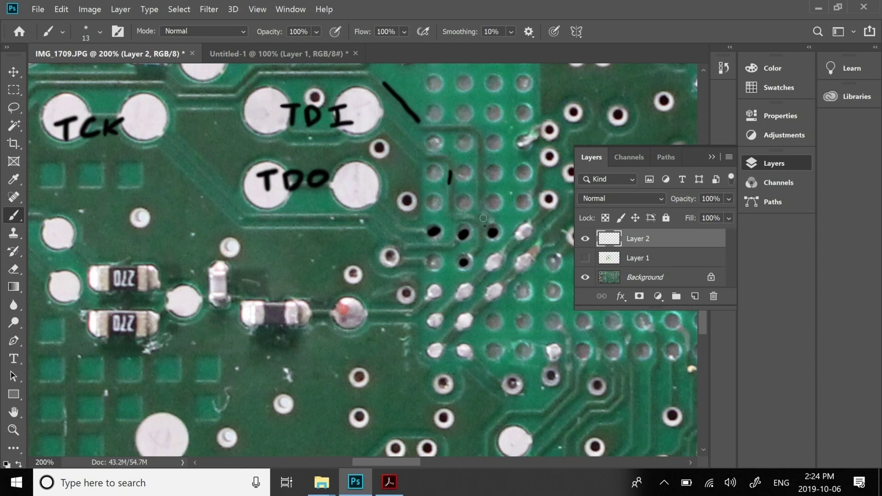
- Show the pinout overlay again and handwrite JCOMP between the two test pads on the trace above TDI
click(585, 258)
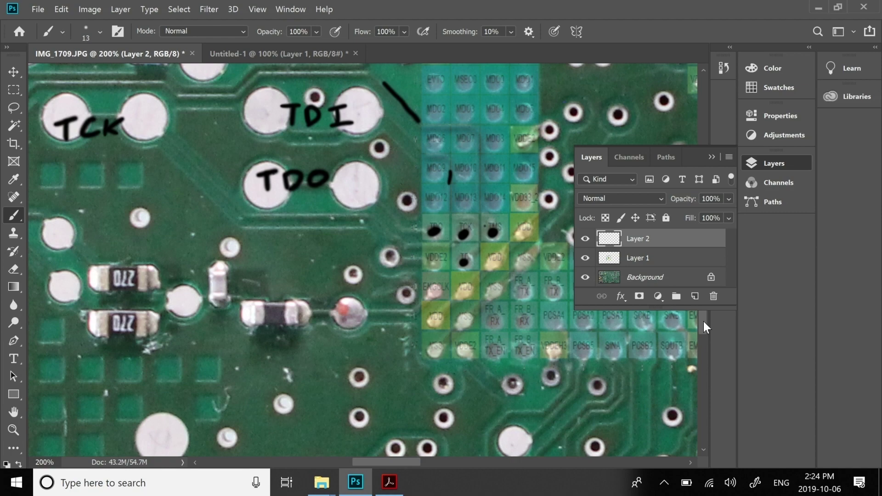
drag(702, 321, 705, 306)
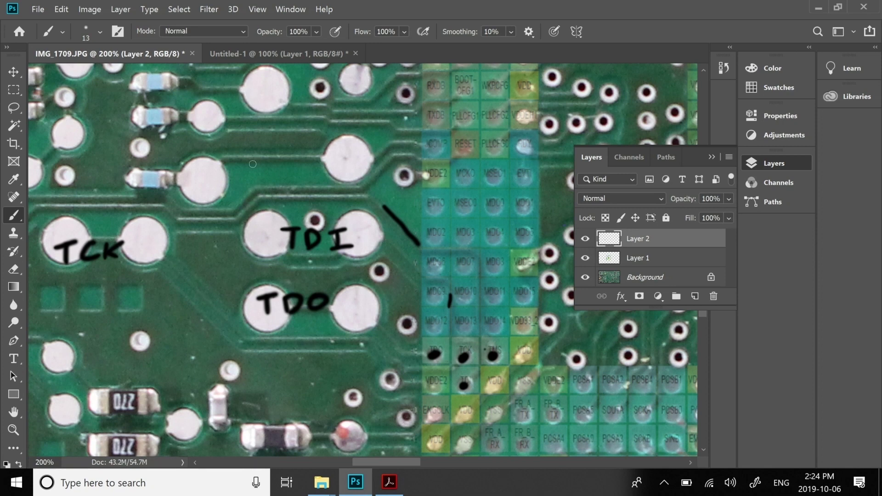
mouse_move(228, 180)
mouse_down()
mouse_move(223, 168)
mouse_move(236, 158)
mouse_move(251, 176)
mouse_up()
mouse_move(258, 161)
mouse_down()
mouse_move(284, 173)
mouse_move(325, 170)
mouse_move(328, 162)
mouse_up()
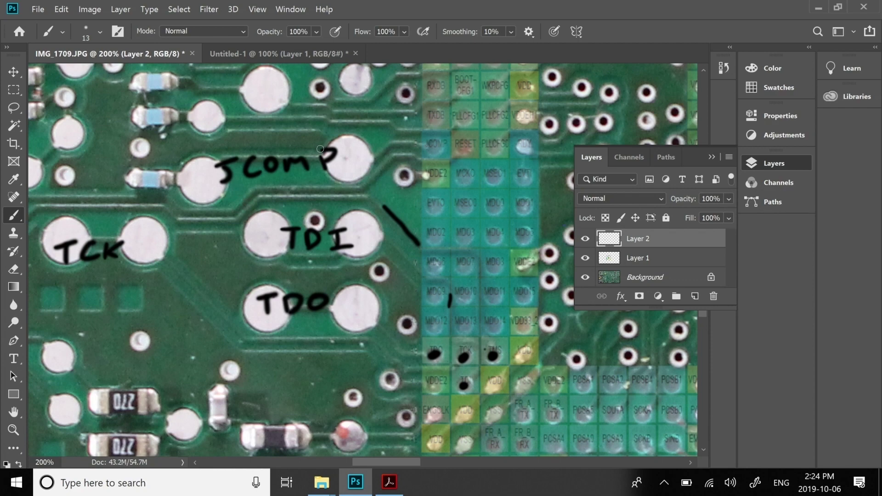
drag(320, 149, 324, 155)
- Circle the reset trace's via above TMS with the brush and handwrite RST beside it
mouse_move(391, 460)
mouse_down()
mouse_move(370, 459)
mouse_move(384, 461)
mouse_up()
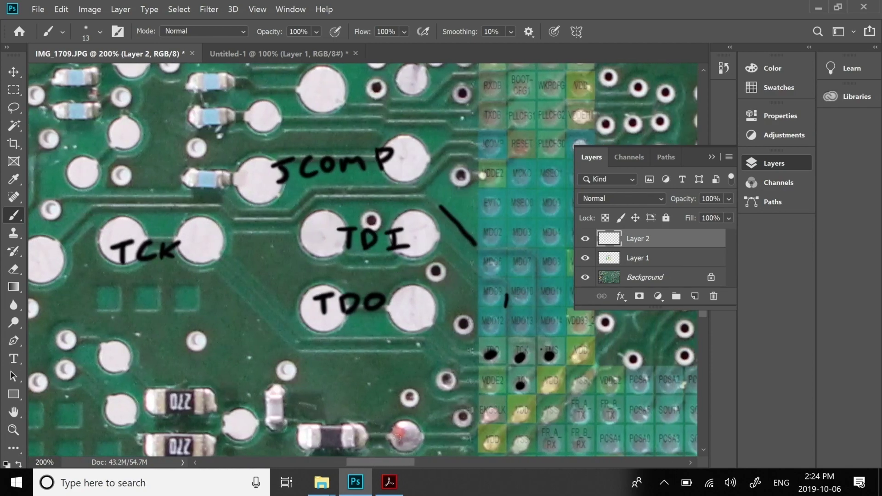
click(755, 164)
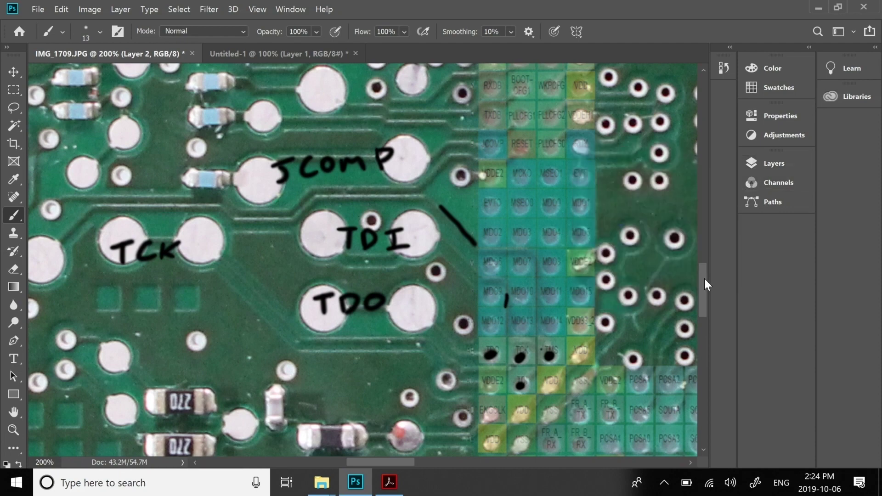
drag(704, 279, 704, 272)
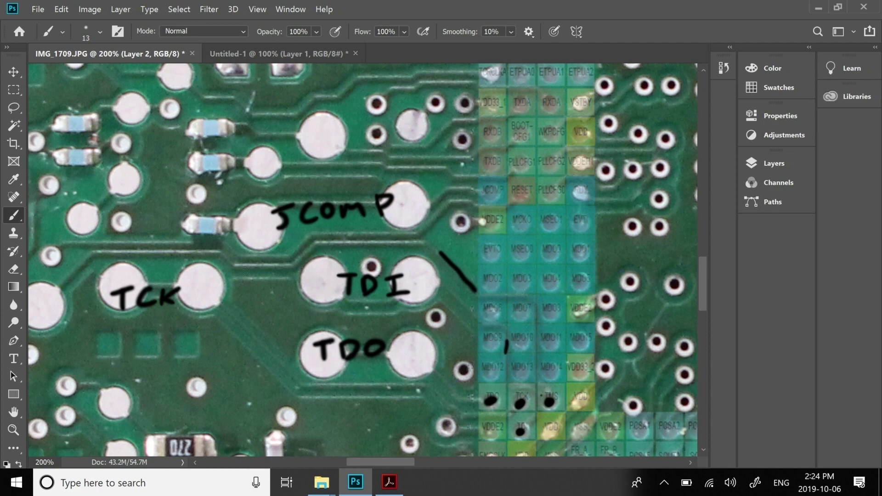
drag(391, 462, 376, 462)
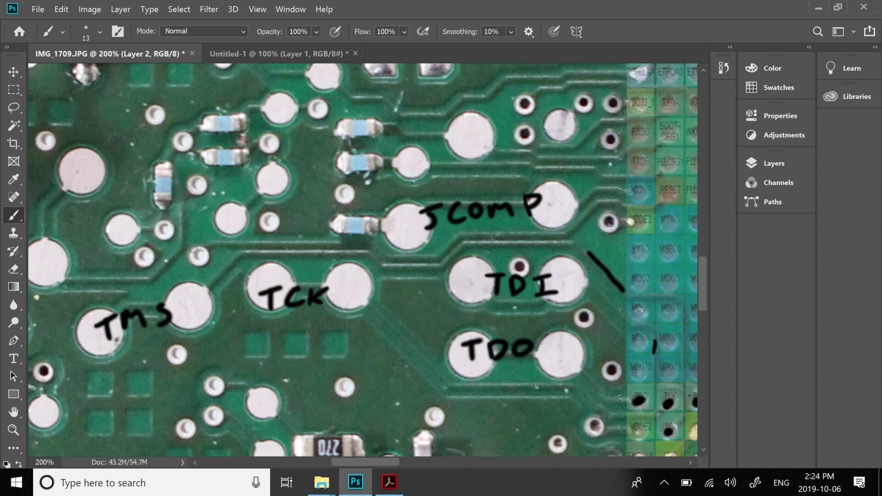
mouse_move(193, 249)
mouse_down()
mouse_move(205, 263)
mouse_move(198, 247)
mouse_up()
drag(216, 249, 218, 250)
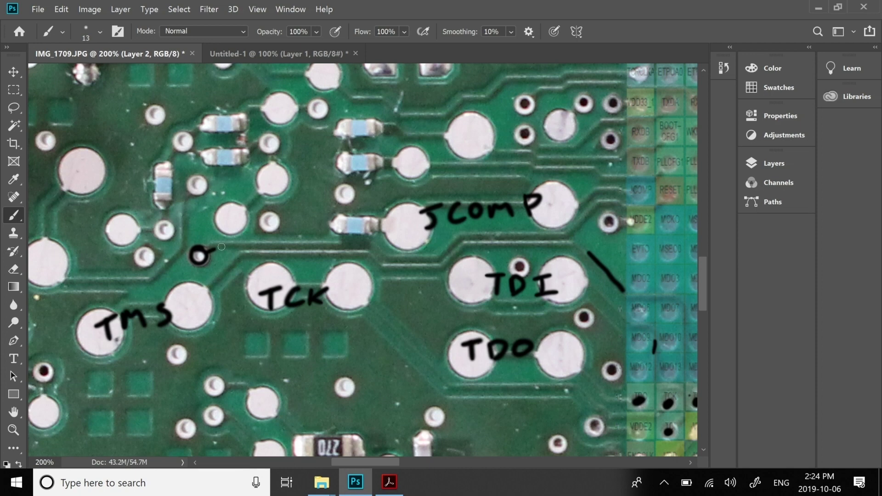
mouse_move(218, 250)
mouse_down()
mouse_move(216, 244)
mouse_move(227, 253)
mouse_move(237, 244)
mouse_move(244, 252)
mouse_up()
drag(240, 242, 256, 235)
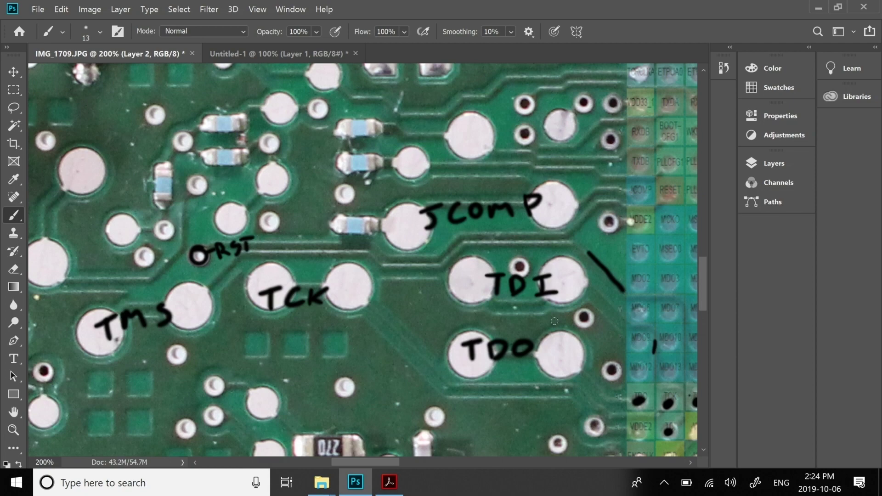
mouse_move(707, 290)
mouse_down()
mouse_move(710, 256)
mouse_move(710, 273)
mouse_up()
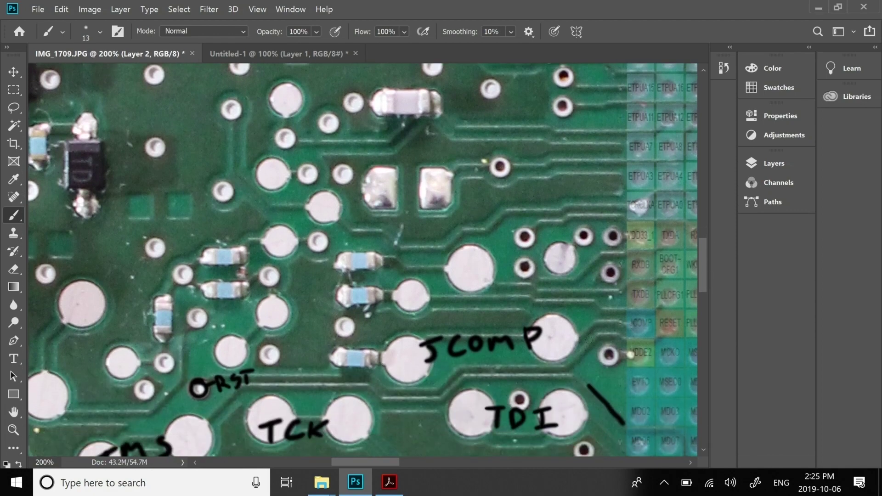
- Dot the BOOTCFG1 ball on the overlay, then handwrite BOOT CFG1 and PLLCFG1 at the two test pads above JCOMP
drag(368, 459, 384, 462)
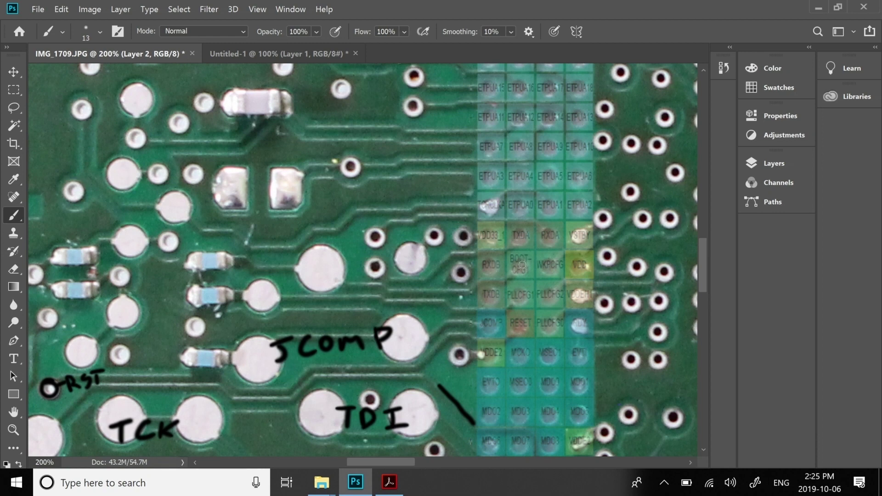
drag(517, 265, 517, 269)
mouse_move(294, 267)
mouse_down()
mouse_move(297, 277)
mouse_move(296, 258)
mouse_move(306, 276)
mouse_move(317, 256)
mouse_move(335, 257)
mouse_move(341, 245)
mouse_up()
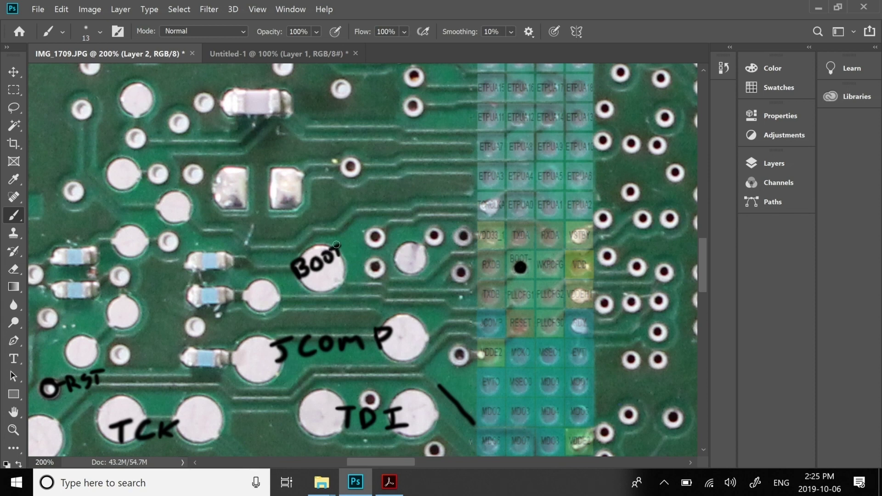
mouse_move(321, 276)
mouse_down()
mouse_move(311, 282)
mouse_move(316, 288)
mouse_move(336, 269)
mouse_up()
drag(325, 279, 357, 275)
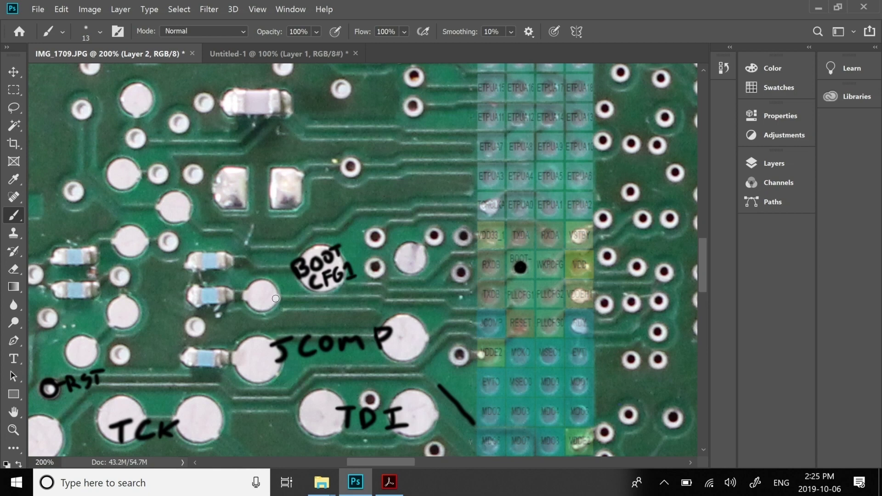
mouse_move(275, 296)
mouse_down()
mouse_move(277, 306)
mouse_move(320, 307)
mouse_move(329, 298)
mouse_move(326, 304)
mouse_up()
drag(328, 300, 350, 307)
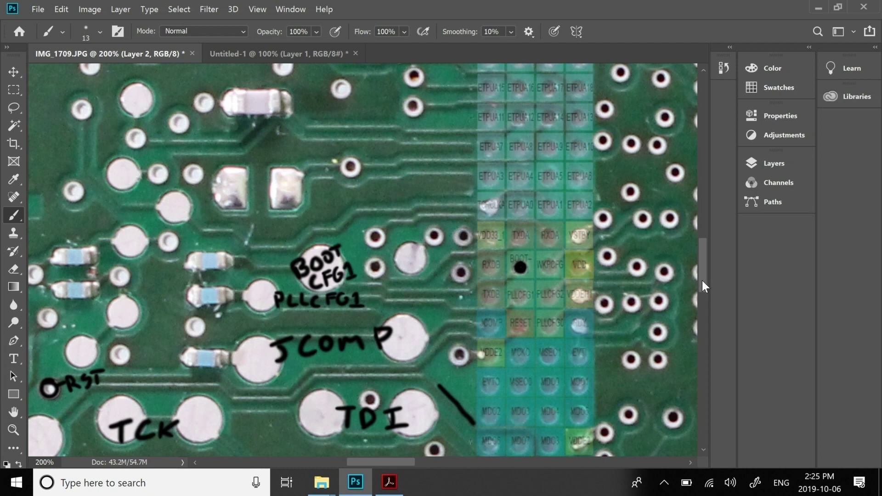
- Circle the two stacked vias beside the BOOT CFG1 pad and handwrite TX at the lower one and RX at the upper one
drag(704, 274, 704, 289)
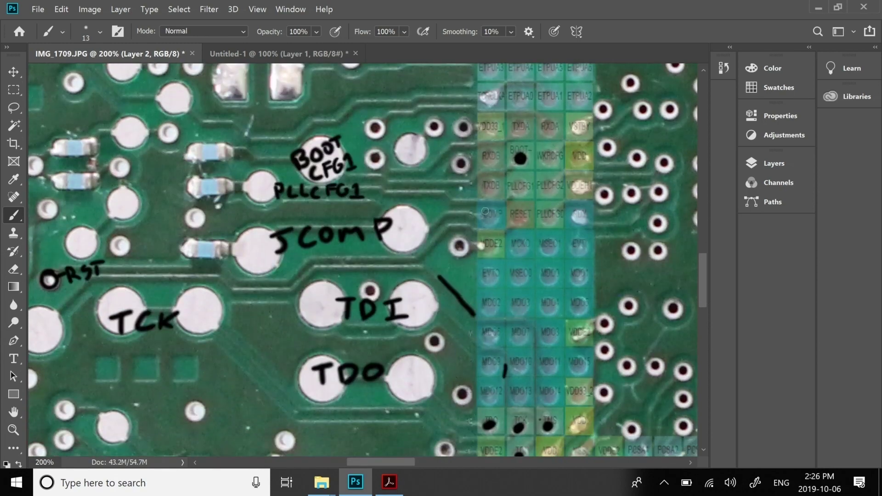
drag(704, 287, 682, 271)
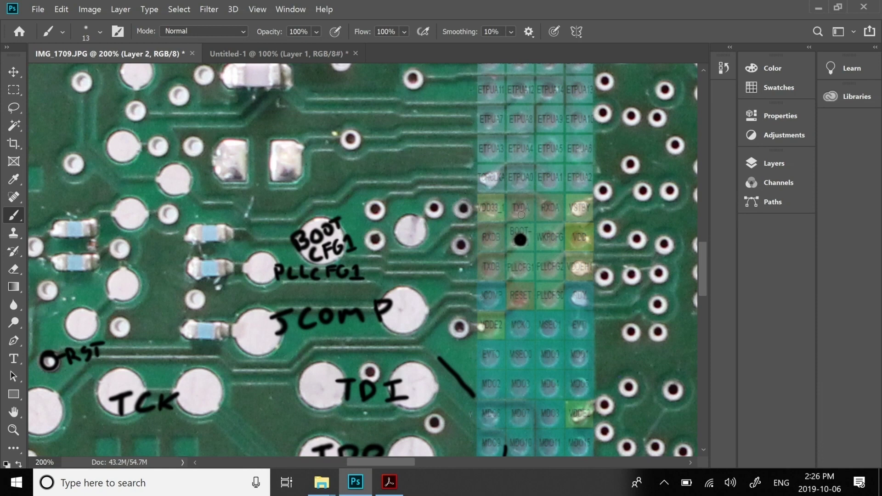
right_click(375, 232)
key(Escape)
mouse_move(379, 233)
mouse_down()
mouse_move(370, 241)
mouse_move(383, 242)
mouse_up()
mouse_move(373, 203)
mouse_down()
mouse_move(367, 215)
mouse_move(412, 195)
mouse_up()
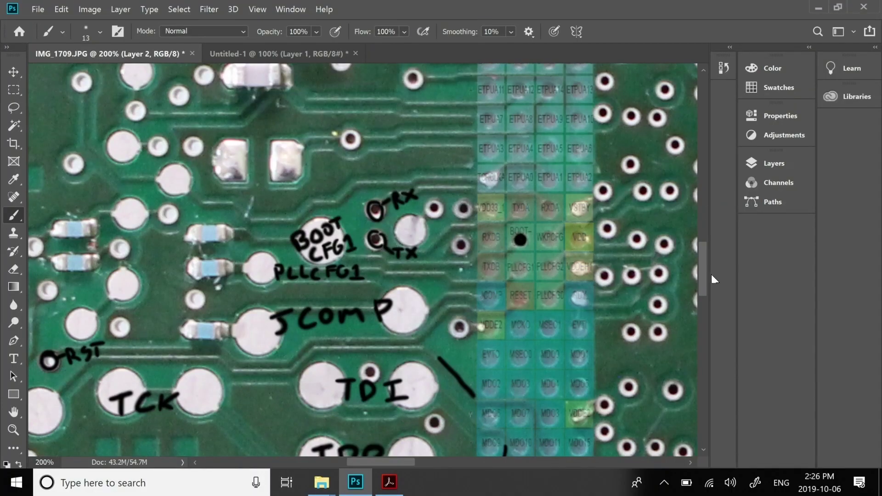
- Circle the two outer pins along the upper edge of the A1027/2 chip and handwrite LIN Driver above it with a leader line
drag(702, 271, 701, 377)
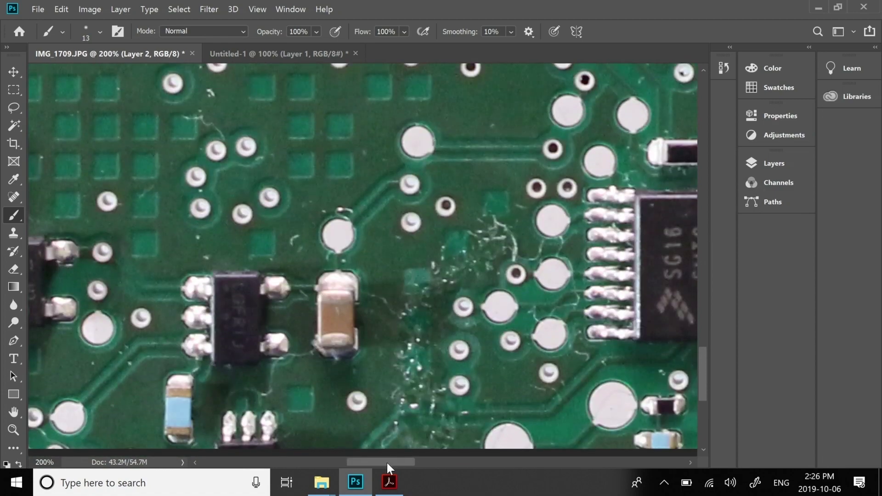
drag(387, 462, 516, 472)
drag(704, 379, 704, 383)
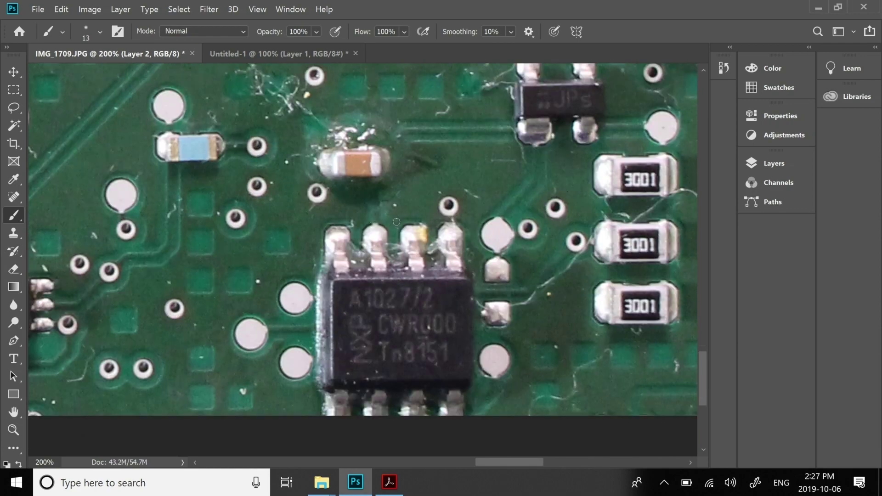
mouse_move(351, 227)
mouse_down()
mouse_move(326, 235)
mouse_move(345, 225)
mouse_up()
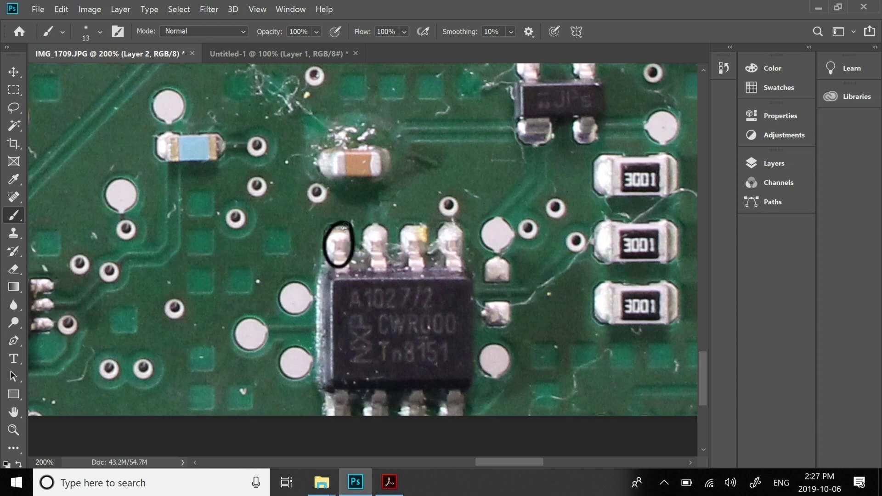
drag(459, 228, 448, 229)
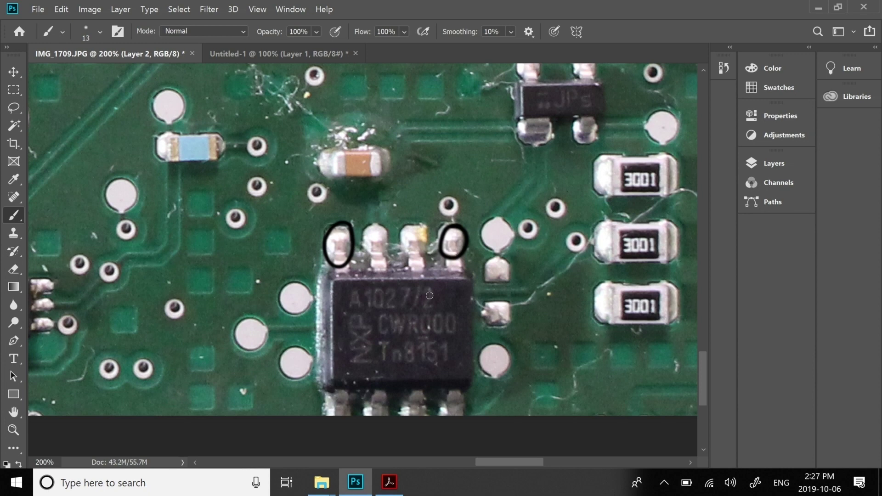
mouse_move(434, 289)
mouse_down()
mouse_move(439, 188)
mouse_move(455, 184)
mouse_move(451, 197)
mouse_move(541, 171)
mouse_move(552, 179)
mouse_move(559, 167)
mouse_up()
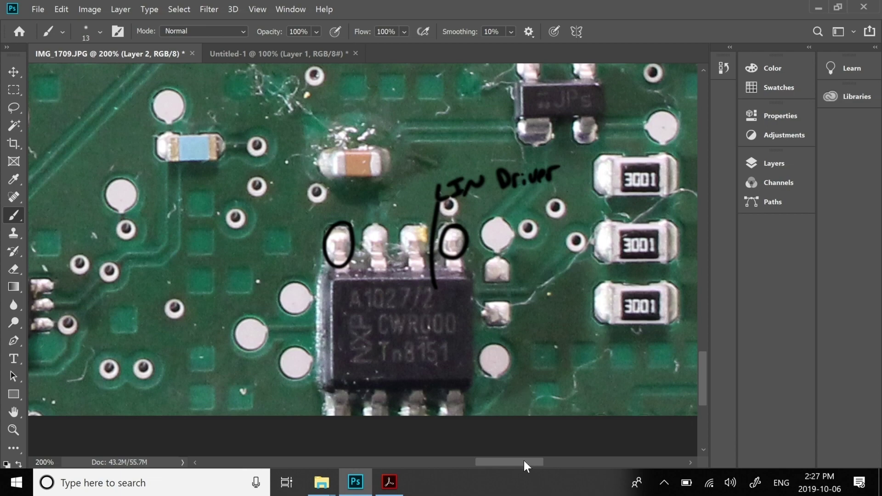
- Circle the RSTOUT ball on the overlay and the test pad below the yellow sticker, and handwrite RST OUT beneath that pad
drag(524, 460, 373, 462)
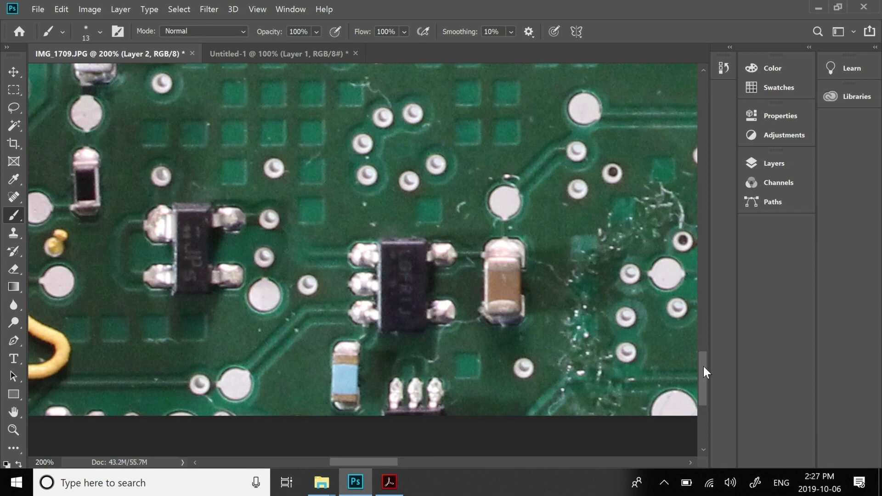
drag(703, 374, 706, 215)
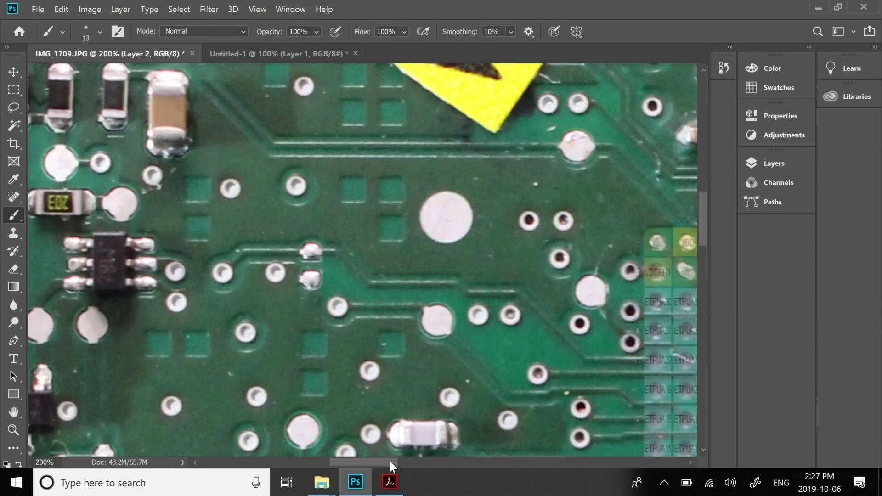
drag(360, 459, 387, 459)
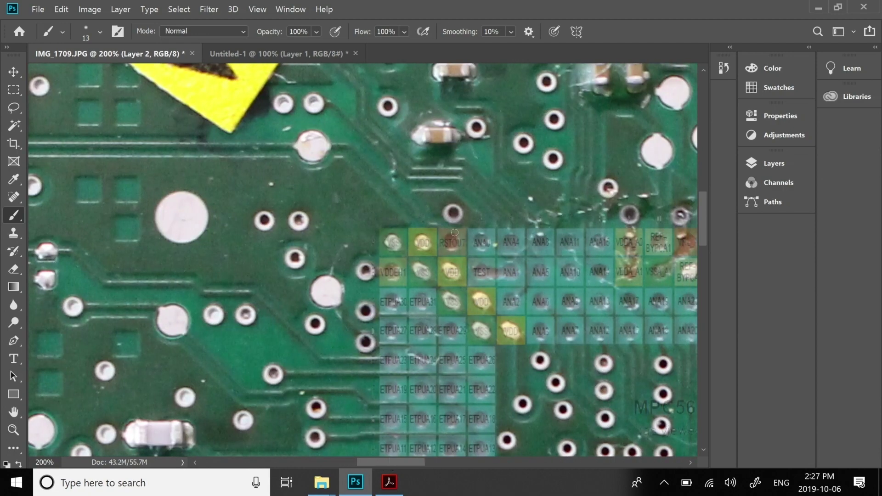
mouse_move(446, 231)
mouse_down()
mouse_move(441, 251)
mouse_move(463, 236)
mouse_move(451, 229)
mouse_up()
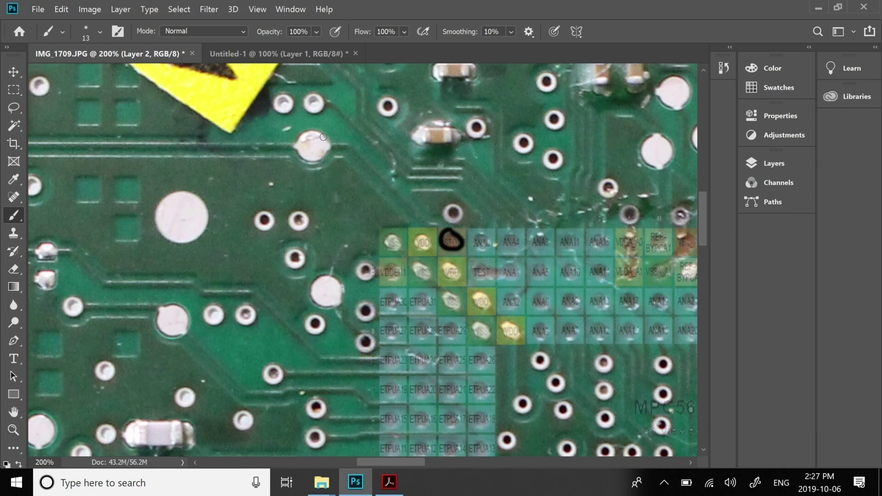
mouse_move(325, 134)
mouse_down()
mouse_move(298, 136)
mouse_move(313, 159)
mouse_move(330, 139)
mouse_move(310, 137)
mouse_up()
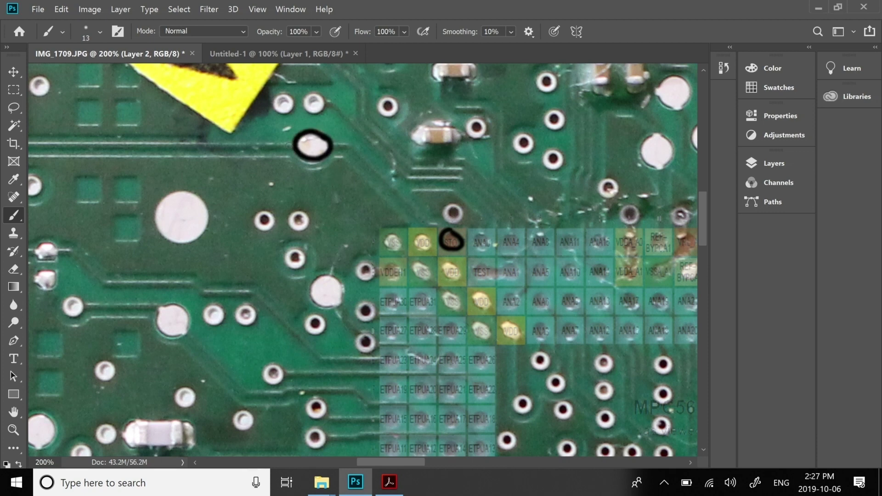
mouse_move(310, 176)
mouse_down()
mouse_move(313, 164)
mouse_move(333, 159)
mouse_move(328, 174)
mouse_move(353, 162)
mouse_move(344, 166)
mouse_move(350, 173)
mouse_up()
mouse_move(357, 161)
mouse_down()
mouse_move(361, 169)
mouse_move(377, 158)
mouse_up()
drag(370, 159, 370, 170)
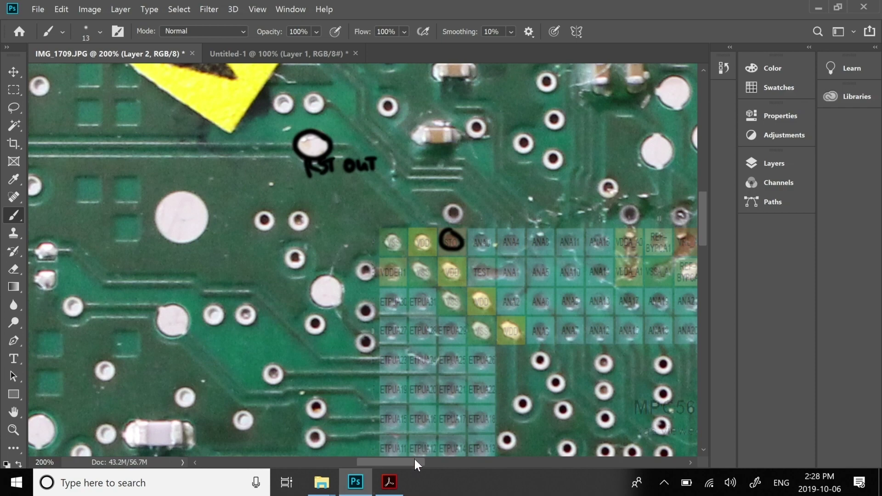
- Examine the VSSFL corner of the pinout beside the crystal, toggling Layer 1's visibility to compare it with the bare board
drag(410, 460, 478, 465)
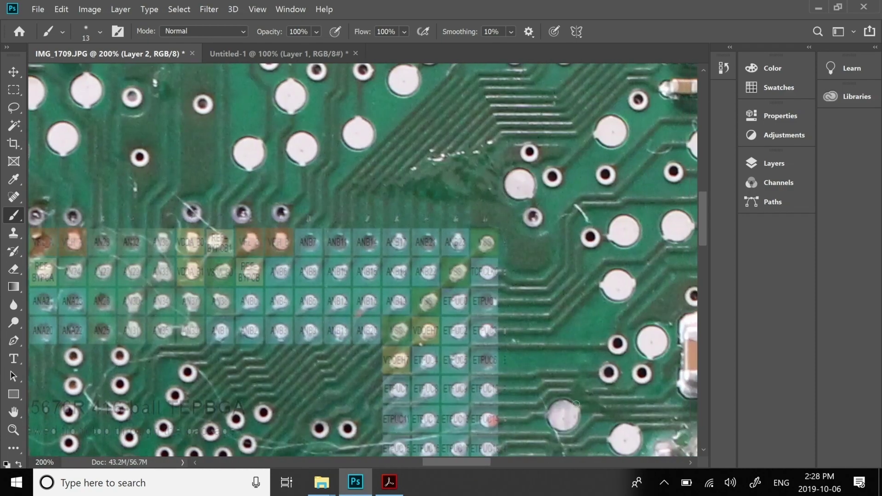
drag(702, 231, 690, 319)
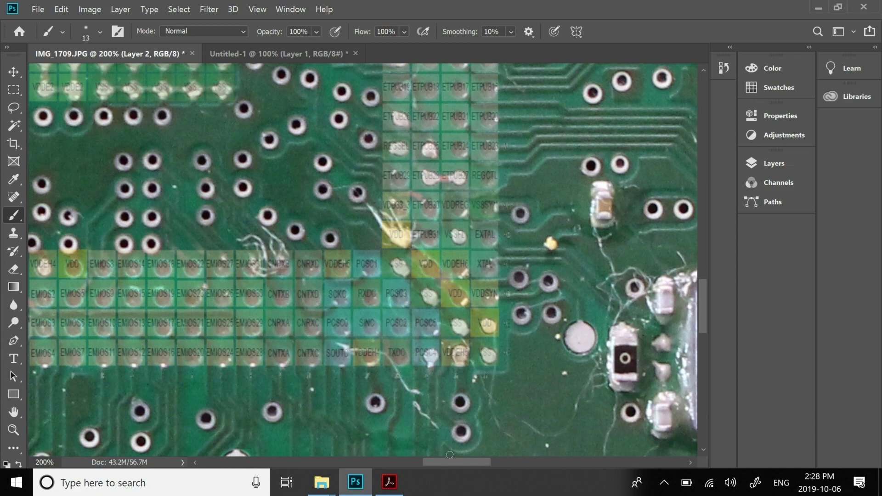
drag(447, 457, 458, 457)
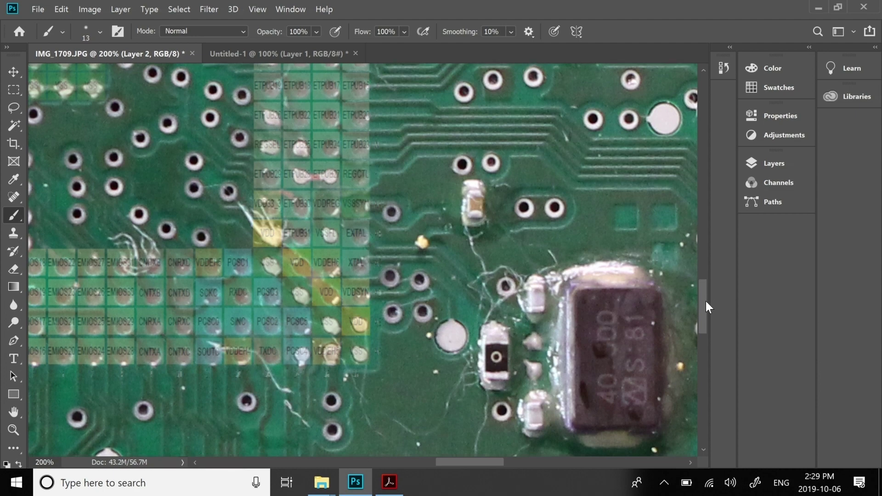
scroll(707, 299, up, 3)
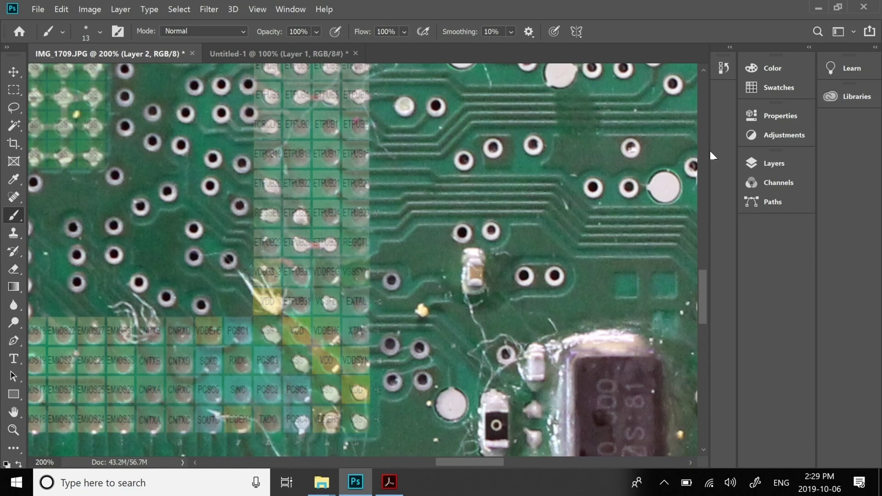
click(772, 163)
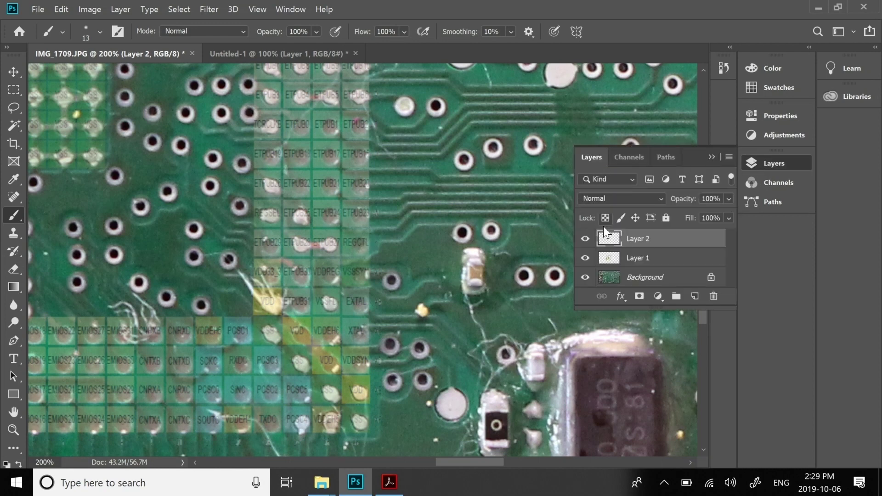
click(587, 258)
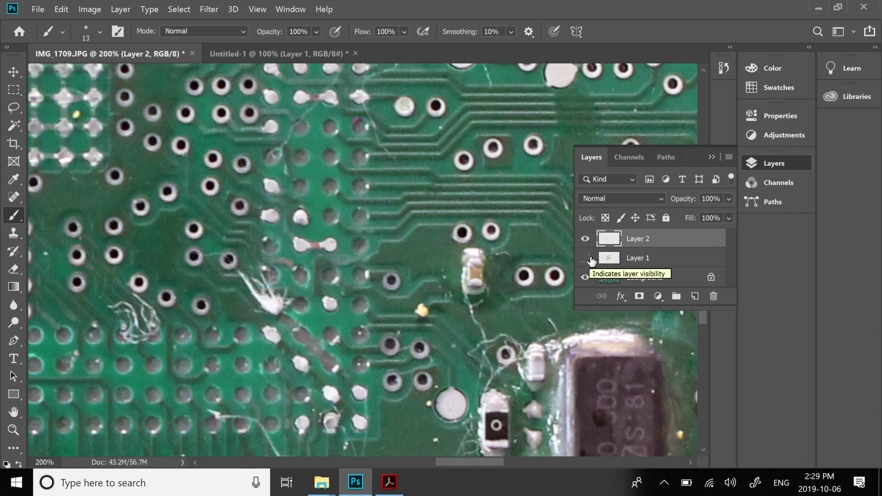
click(591, 259)
click(591, 259)
click(593, 259)
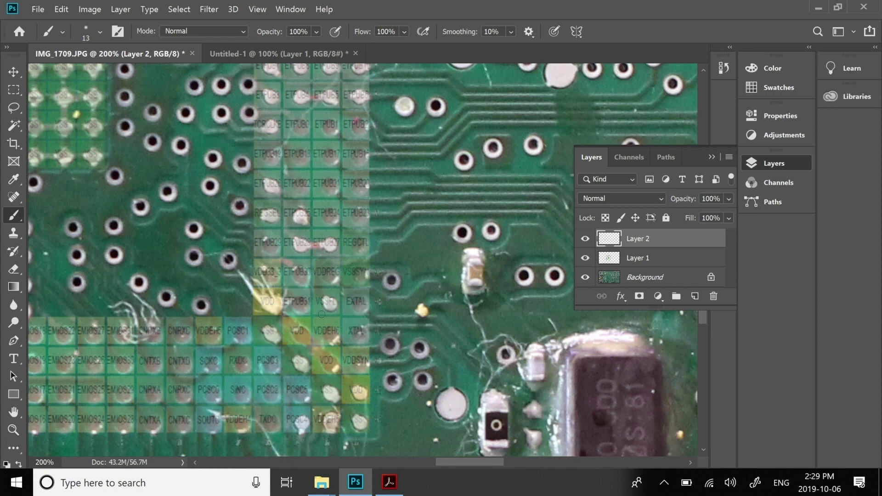
- Switch to the MPC5676R datasheet in Acrobat and search it for VSSFL
click(389, 482)
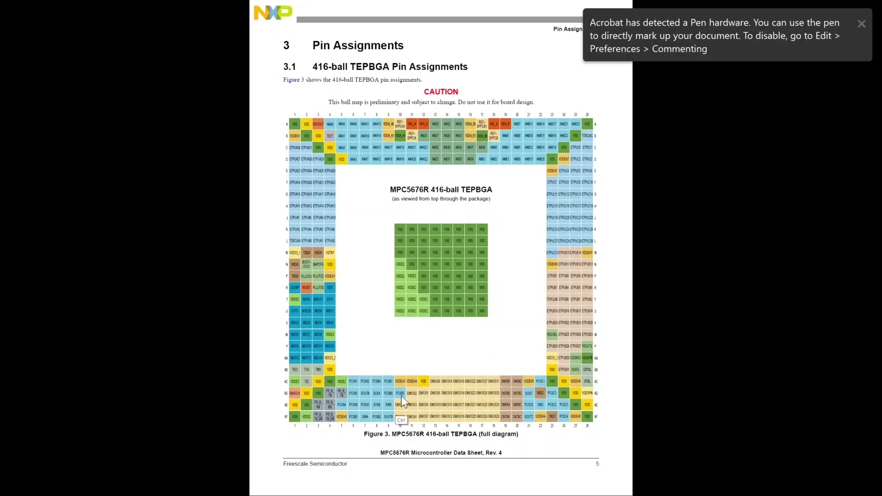
key(ctrl+f)
text(VSS)
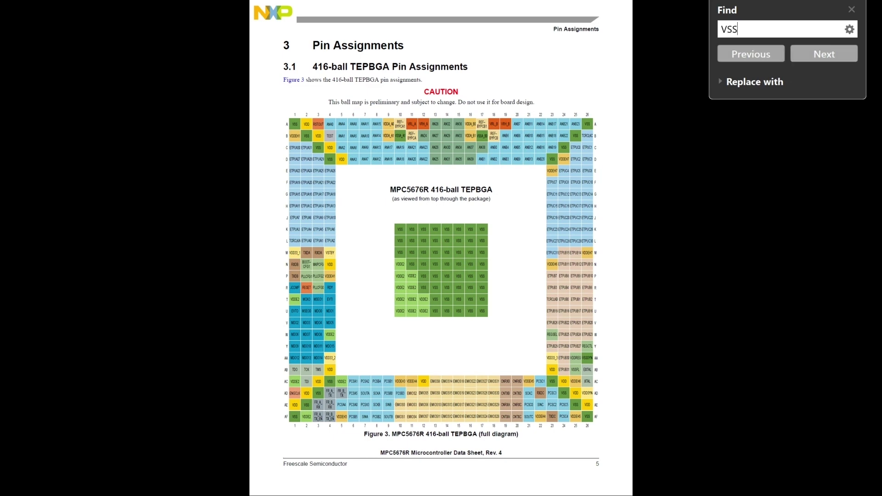
text(FL)
key(Return)
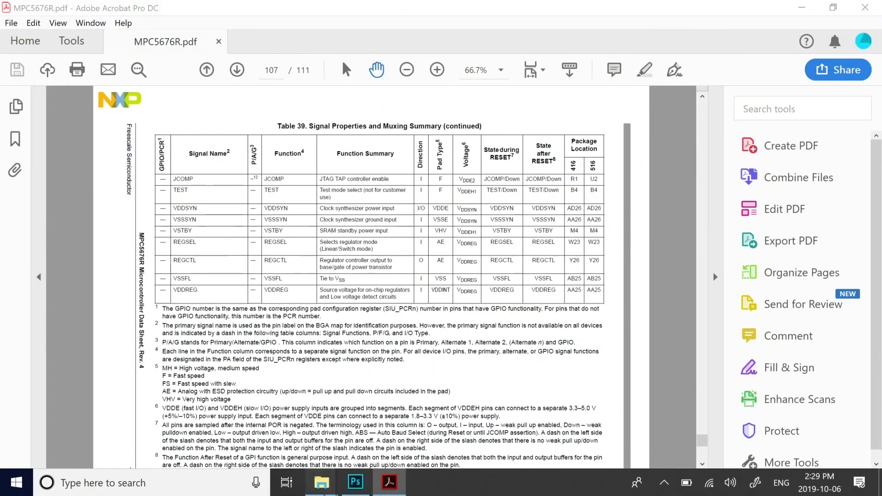
- Open AN3971 from the rec_temp folder, search it for VSSFL, and switch back to the board photo in Photoshop
mouse_move(322, 483)
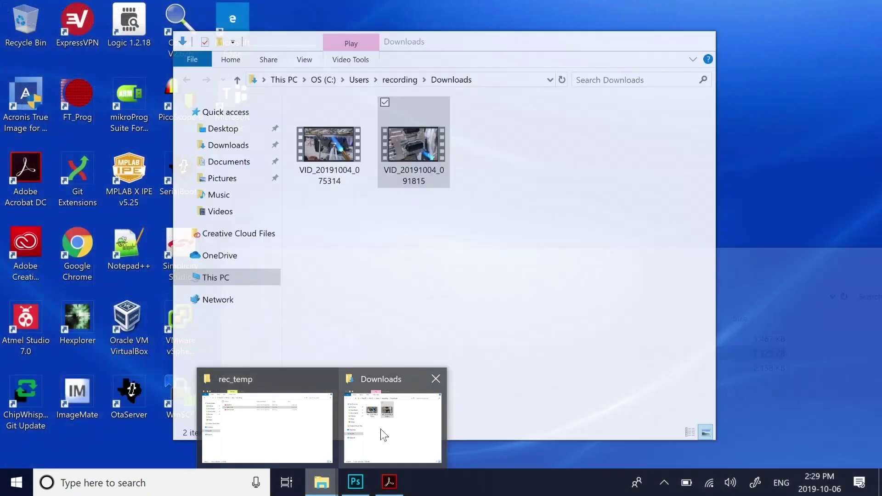
click(382, 432)
mouse_move(321, 483)
click(265, 435)
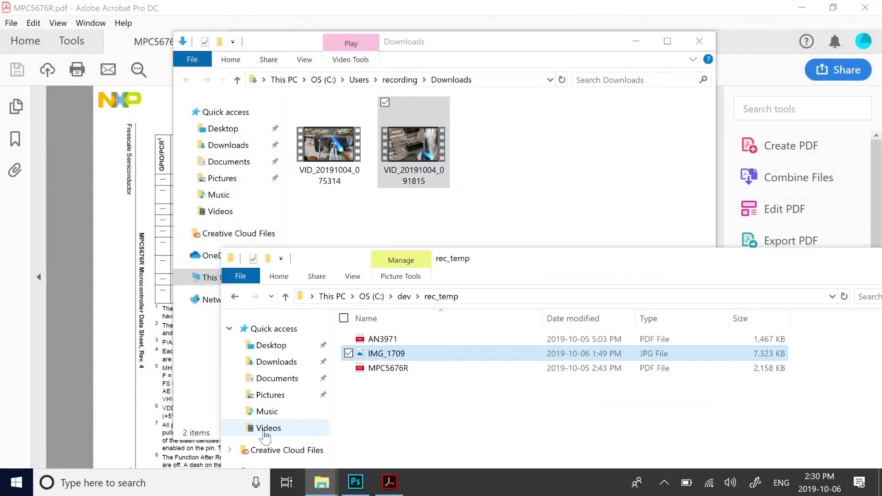
click(400, 334)
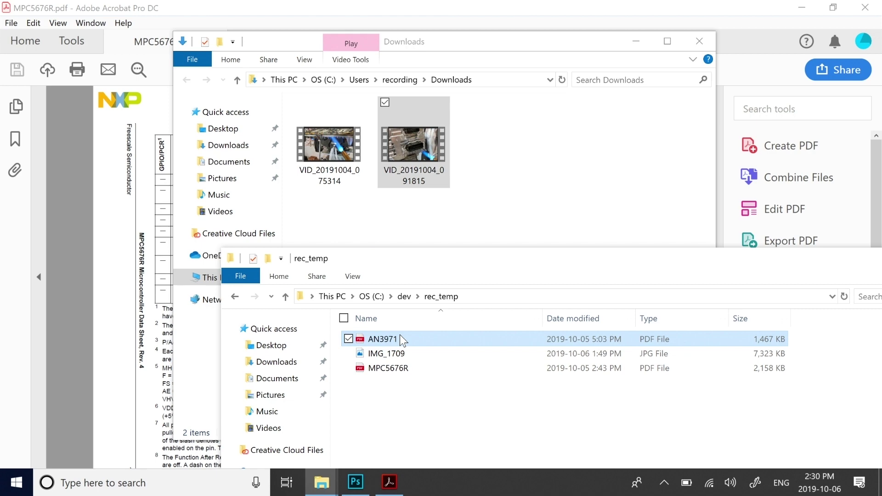
double_click(400, 339)
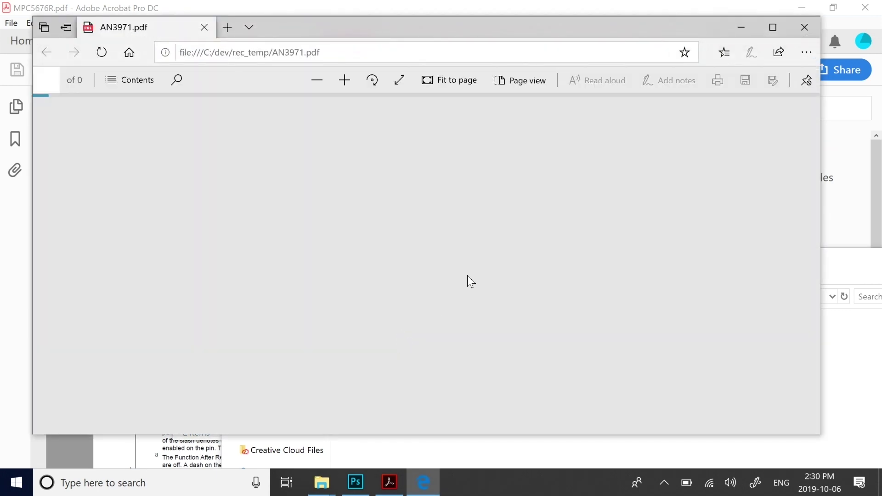
key(ctrl+f)
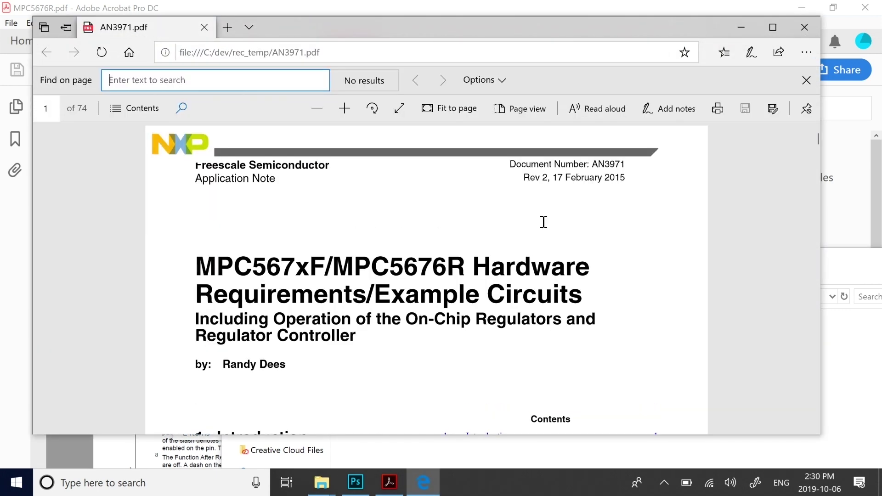
text(VSSFL)
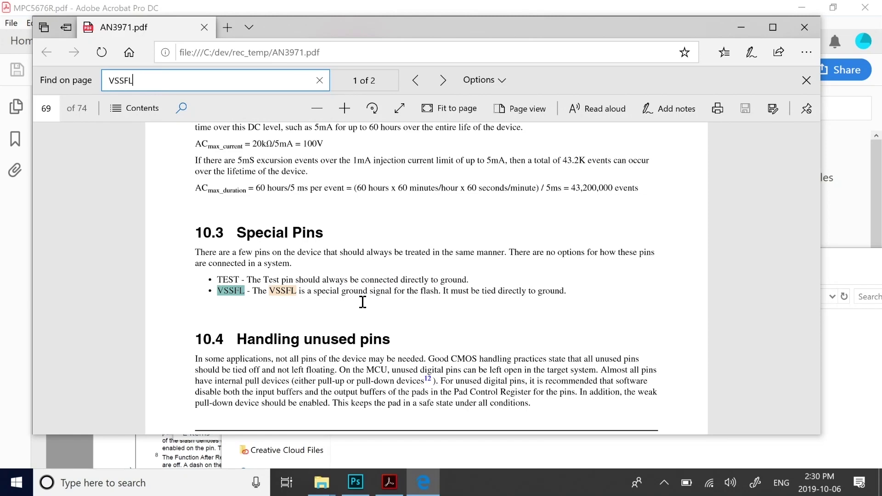
click(355, 483)
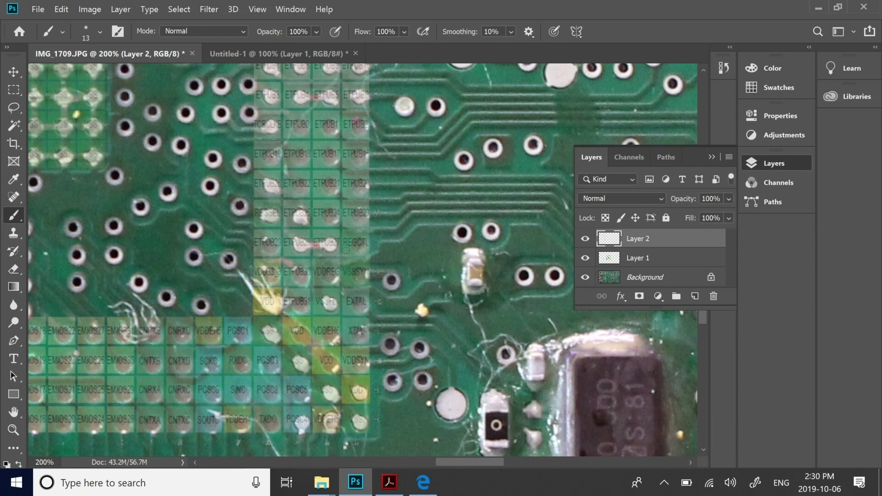
- Hide the pinout overlay on Layer 1 and brush a curved leader line from the VSSFL ball past the ball grid's outer column
click(329, 301)
key(ctrl+z)
click(586, 257)
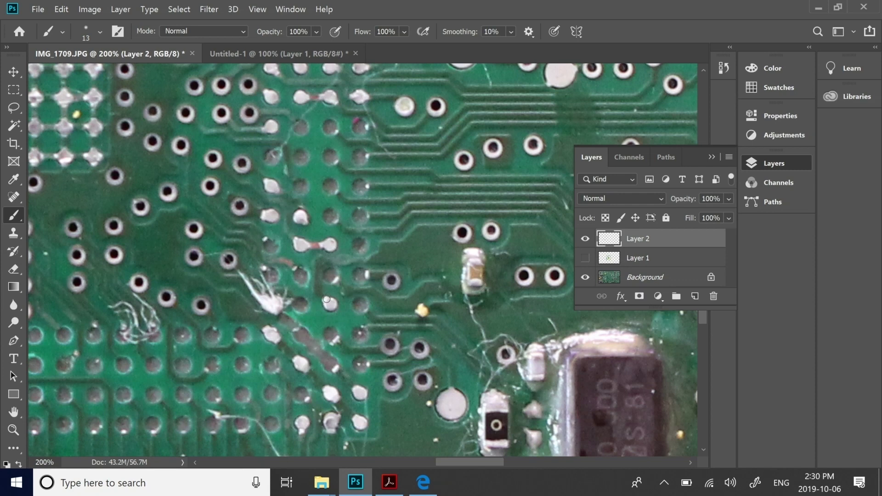
mouse_move(325, 299)
mouse_down()
mouse_move(316, 269)
mouse_move(327, 259)
mouse_move(361, 260)
mouse_up()
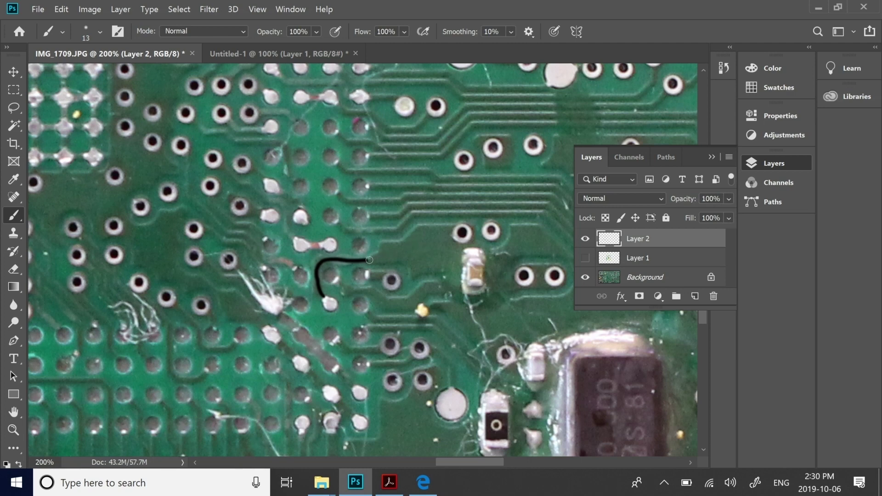
mouse_move(369, 260)
mouse_down()
mouse_move(411, 248)
mouse_move(412, 267)
mouse_up()
key(ctrl+z)
key(ctrl+z)
key(ctrl+z)
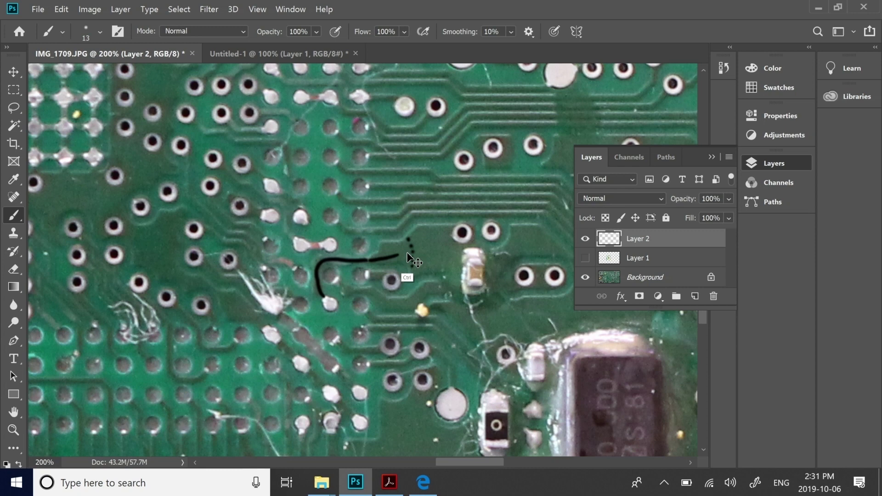
key(ctrl+z)
key(ctrl+z)
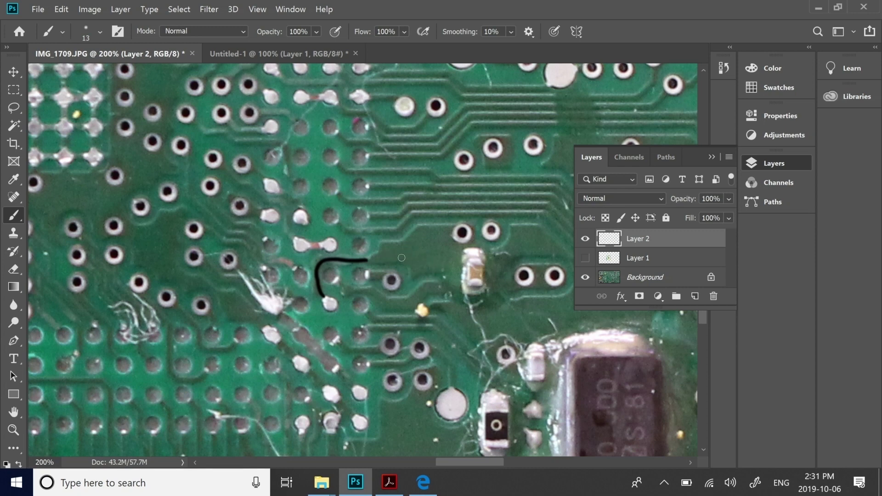
- Extend the VSSFL leader line beyond the ball grid, handwrite VSS FL at its end, and show Layer 1 again
mouse_move(367, 260)
mouse_down()
mouse_move(419, 236)
mouse_move(422, 245)
mouse_move(434, 245)
mouse_move(416, 268)
mouse_move(428, 254)
mouse_up()
drag(414, 262, 444, 264)
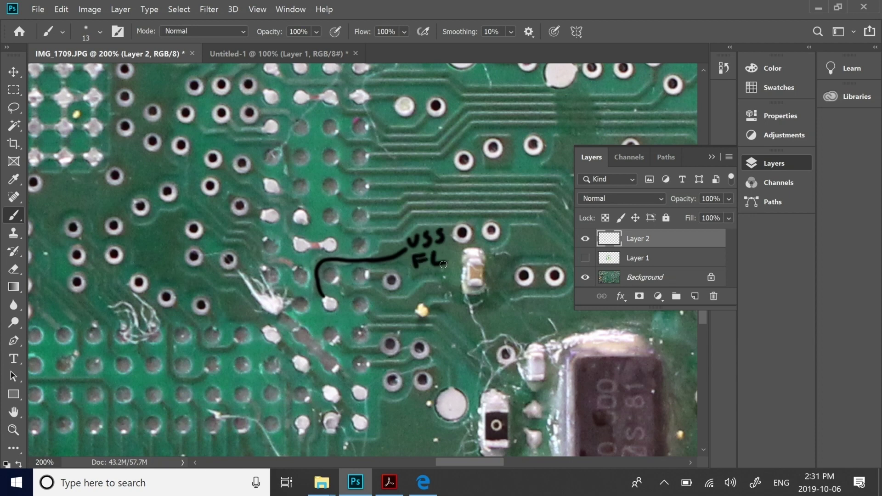
click(585, 258)
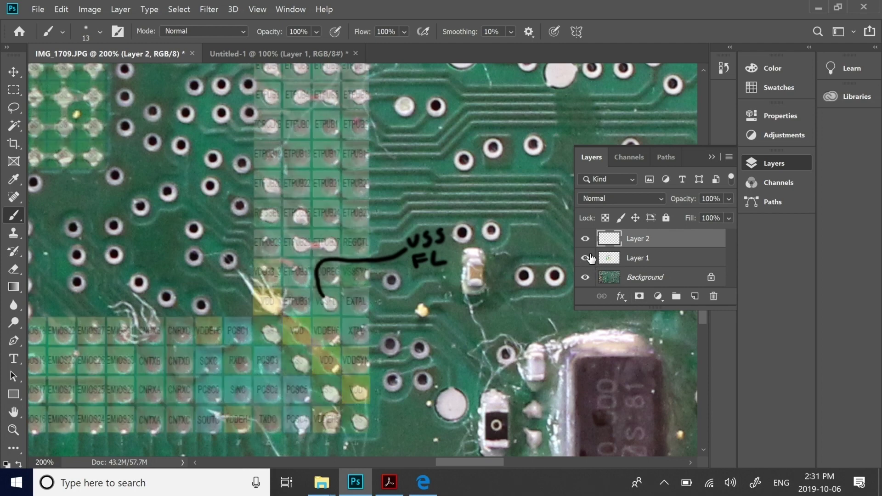
- Review the labelled TMS, TCK, TDI, TDO, JCOMP and boot pads beside the processor at 66.67% zoom
key(ctrl+minus)
key(ctrl+minus)
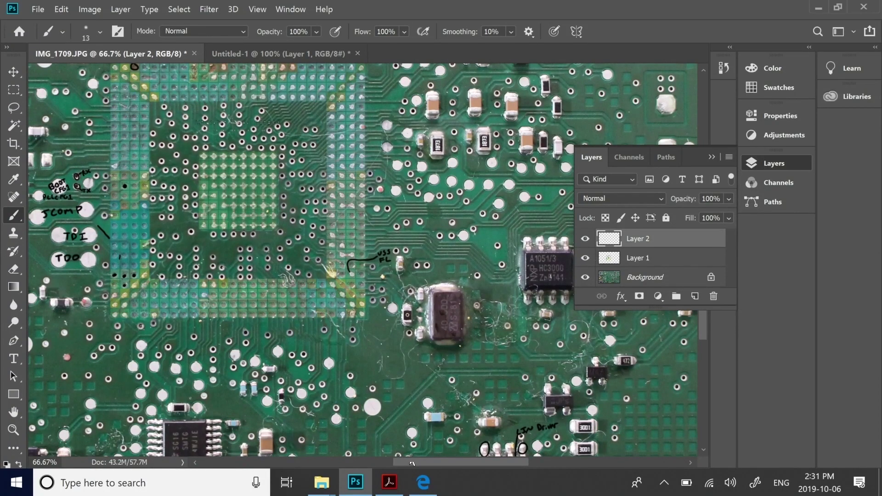
drag(441, 459, 394, 459)
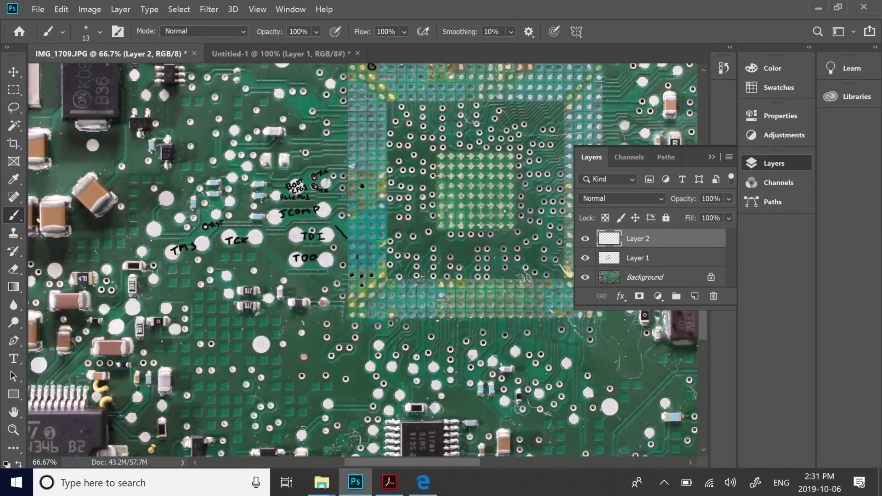